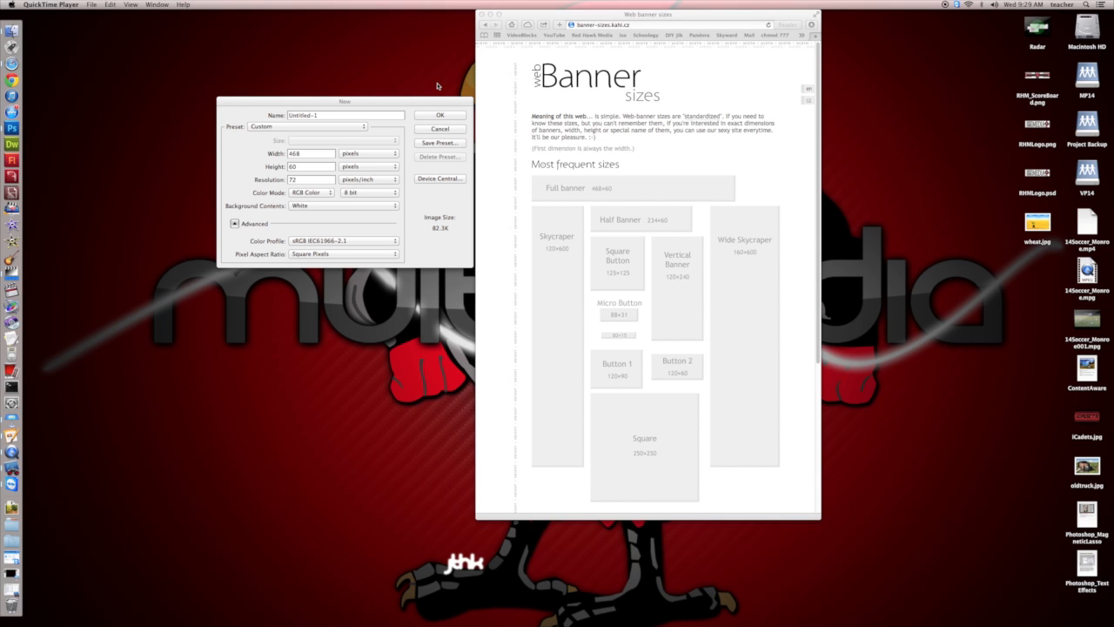
Check the full banner dimensions on the banner sizes web page and put the browser window away.
drag(592, 14, 326, 18)
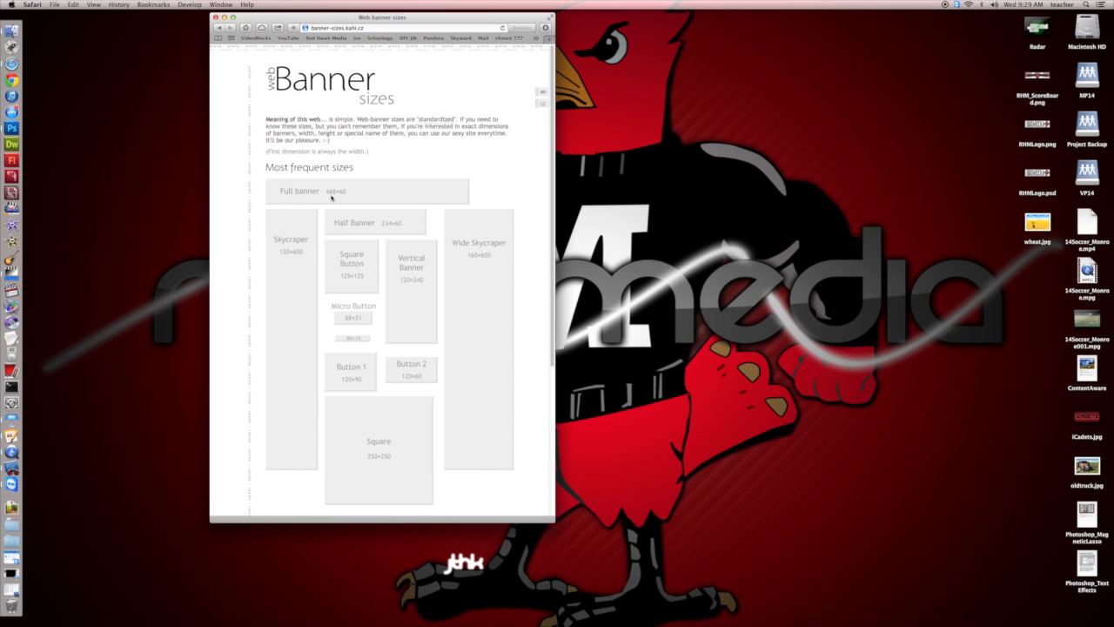
mouse_move(272, 188)
mouse_down()
mouse_move(344, 190)
mouse_move(276, 185)
mouse_up()
click(224, 17)
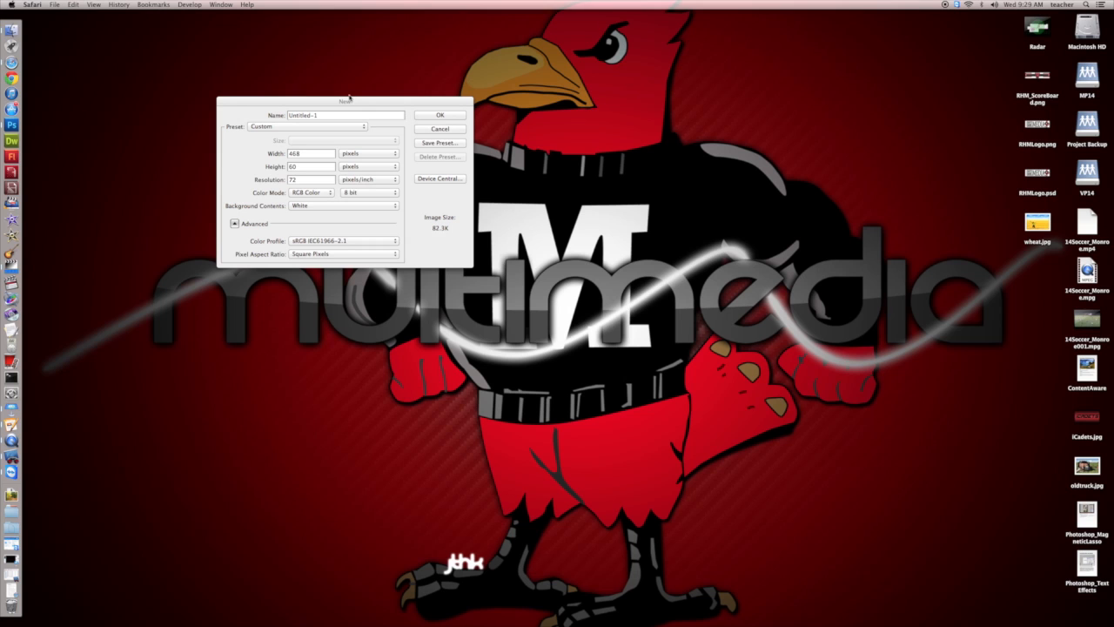
Create a 468 × 60 pixel RGB document at 72 pixels/inch with a white background and enlarge its window around the canvas.
click(348, 106)
drag(349, 104, 471, 162)
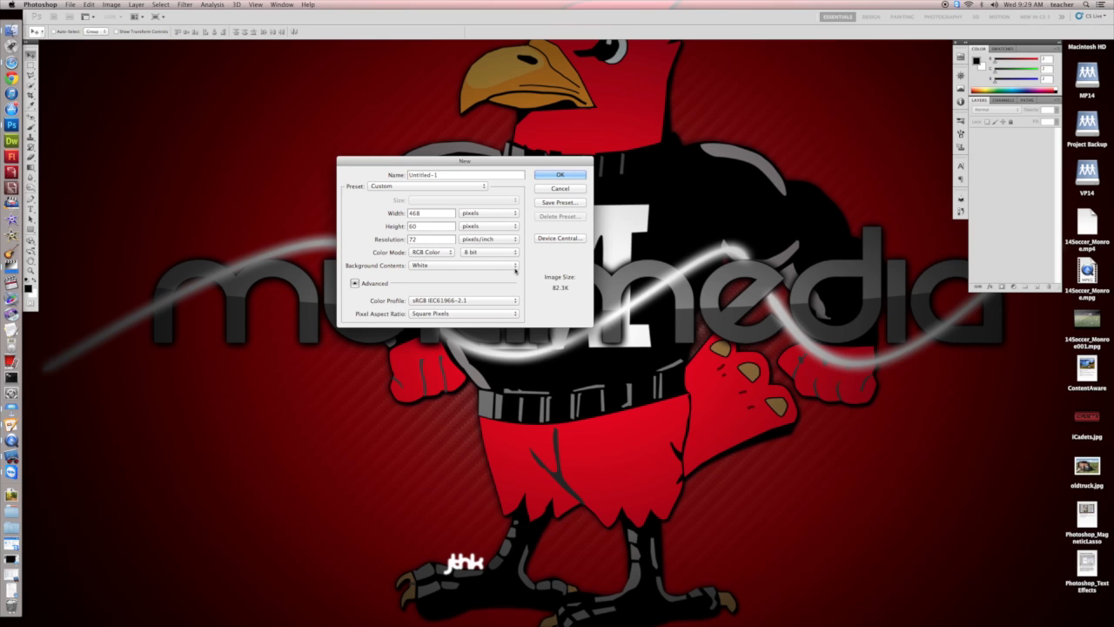
click(515, 267)
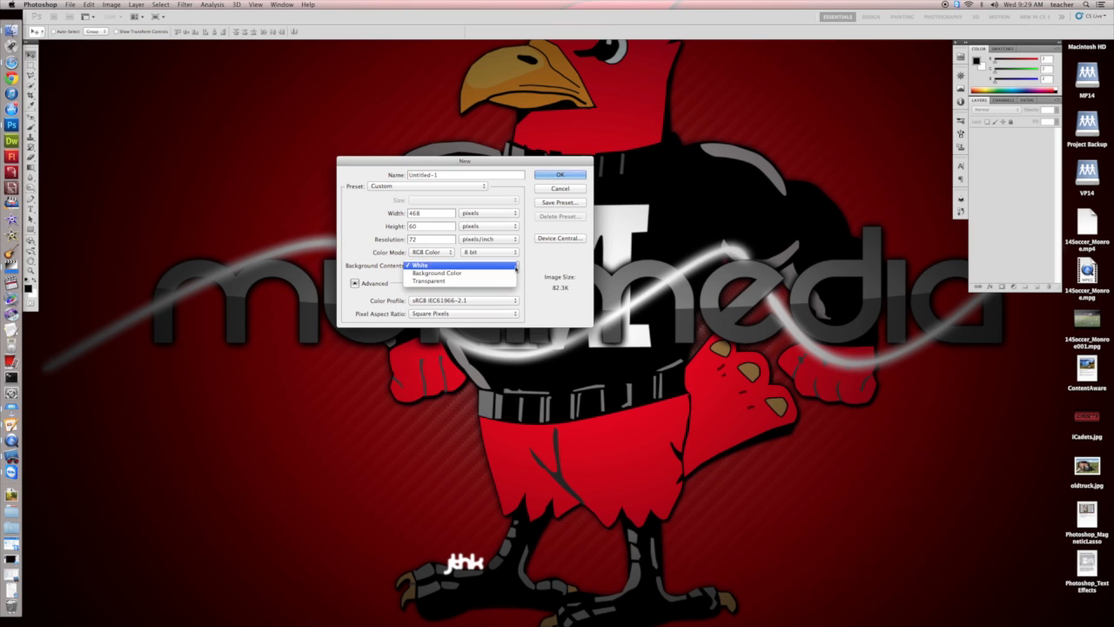
click(471, 265)
click(566, 175)
drag(171, 43, 380, 180)
drag(462, 222, 611, 339)
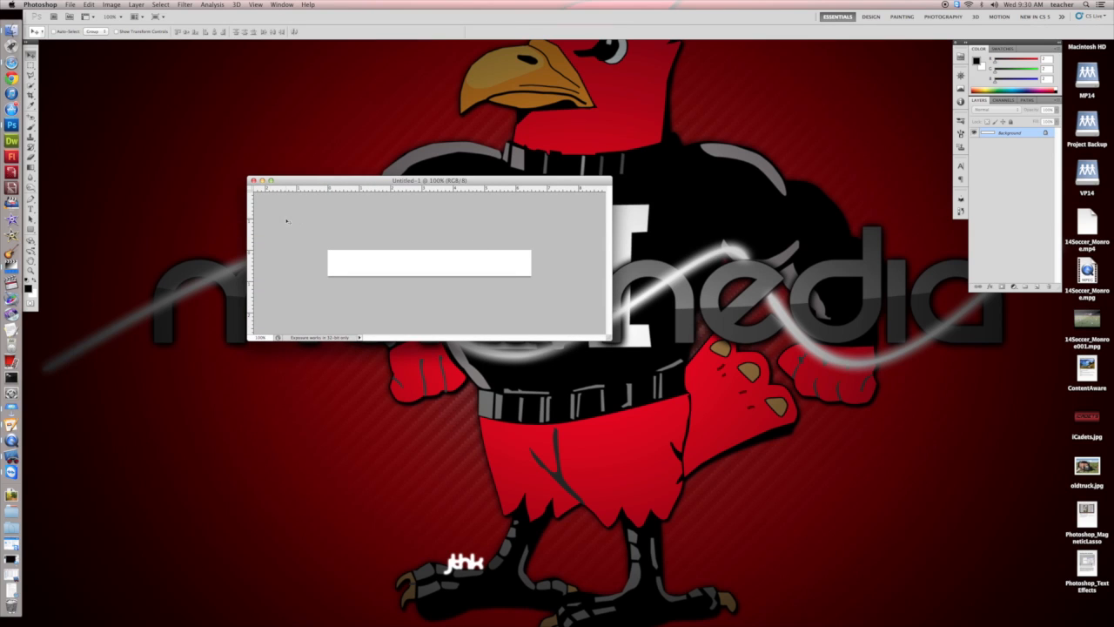
Add a text box spanning most of the white banner and enter "Red Hawk Media".
click(31, 209)
drag(333, 251, 525, 275)
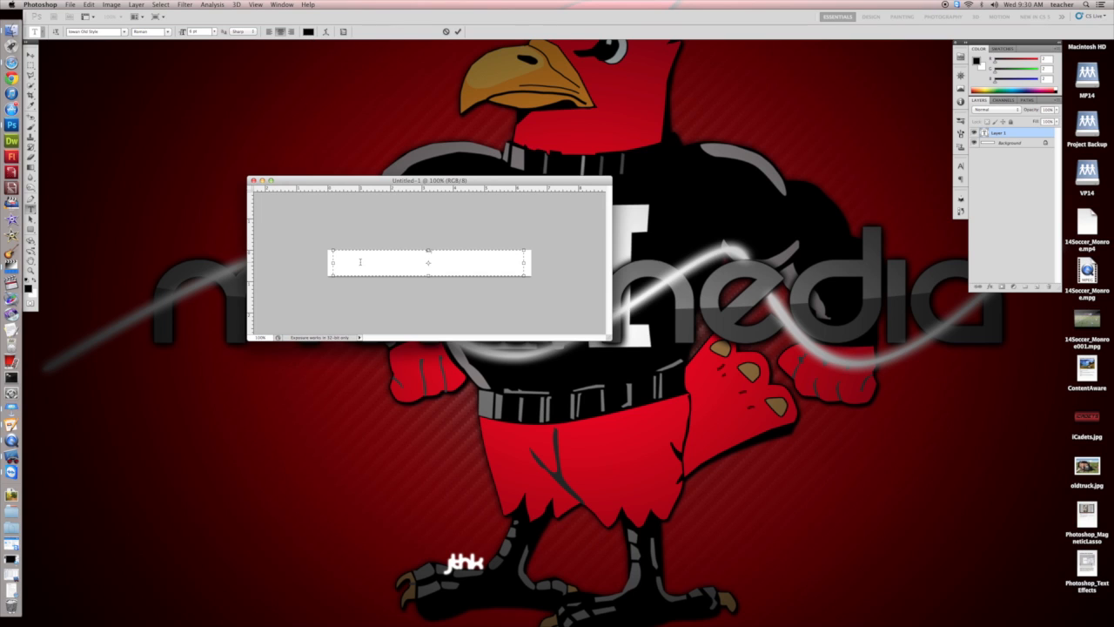
text(High)
Increase the font size of the whole "Red Hawk Media" text to 60 pt, trying 18 pt and 48 pt first.
triple_click(425, 252)
click(214, 32)
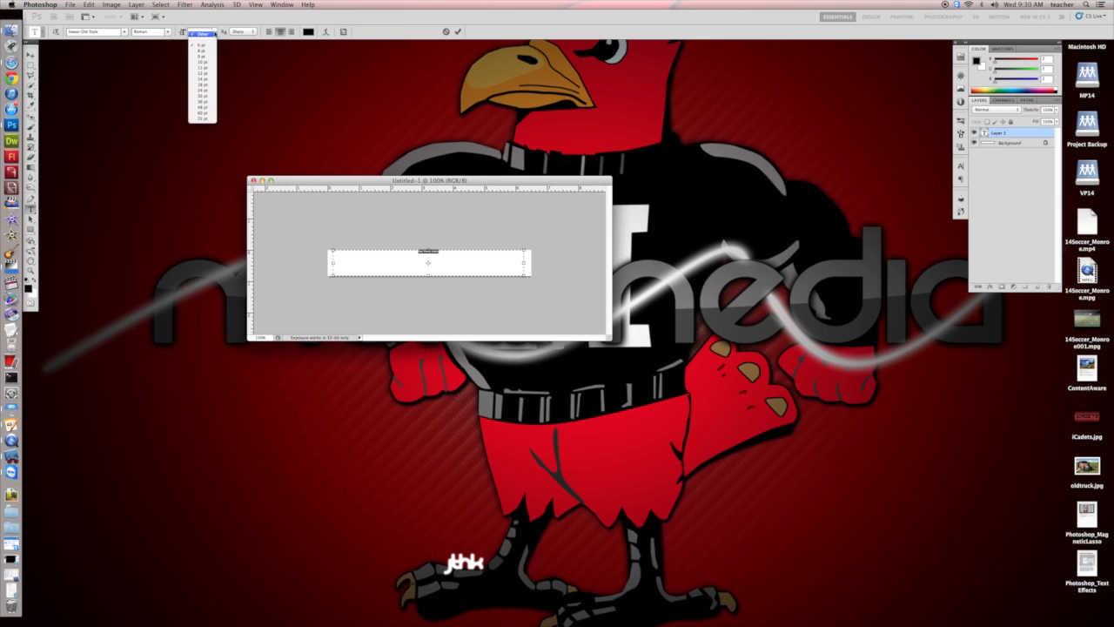
click(202, 85)
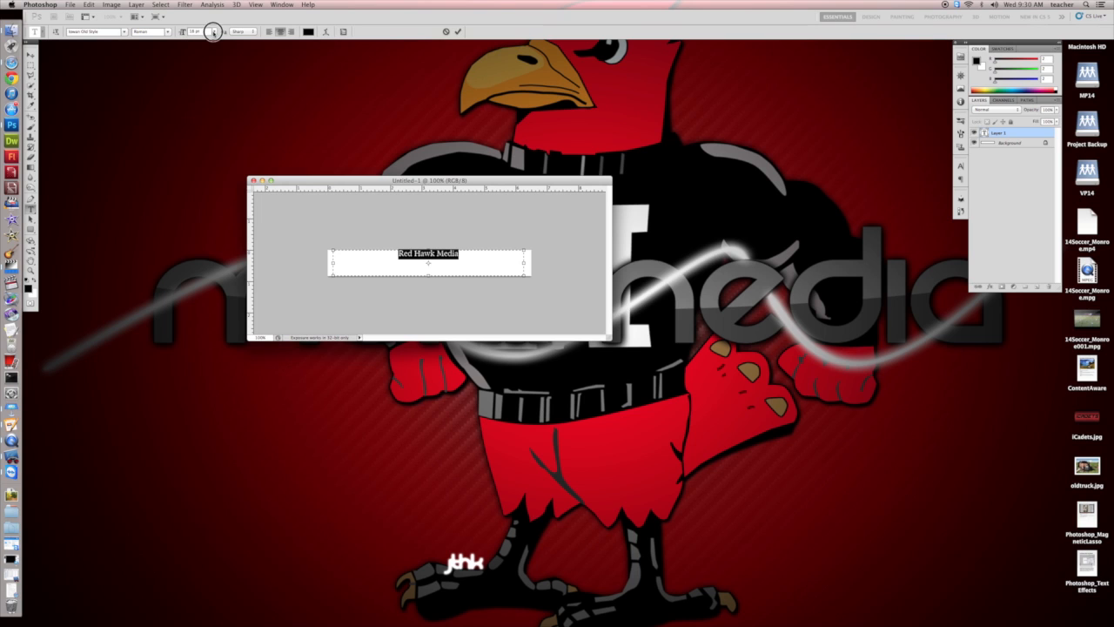
click(212, 32)
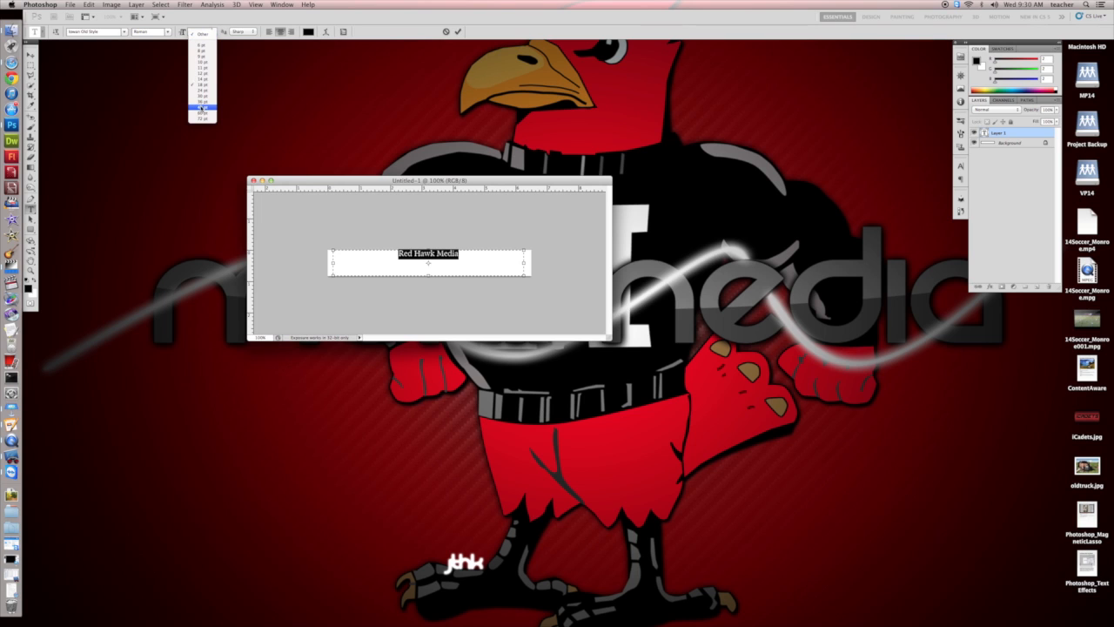
click(202, 108)
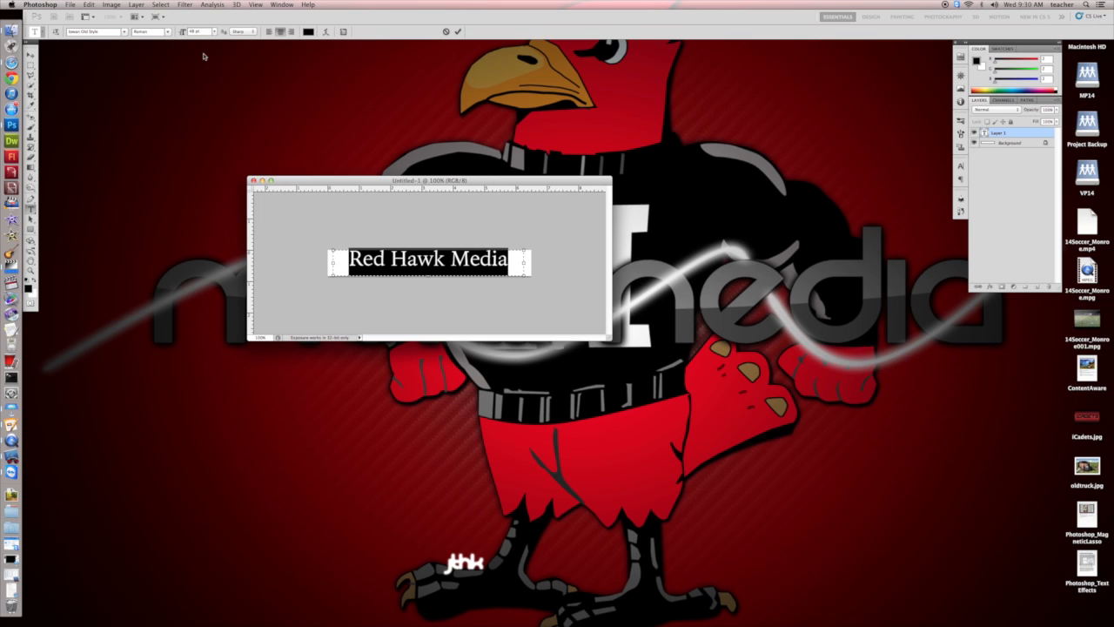
click(214, 33)
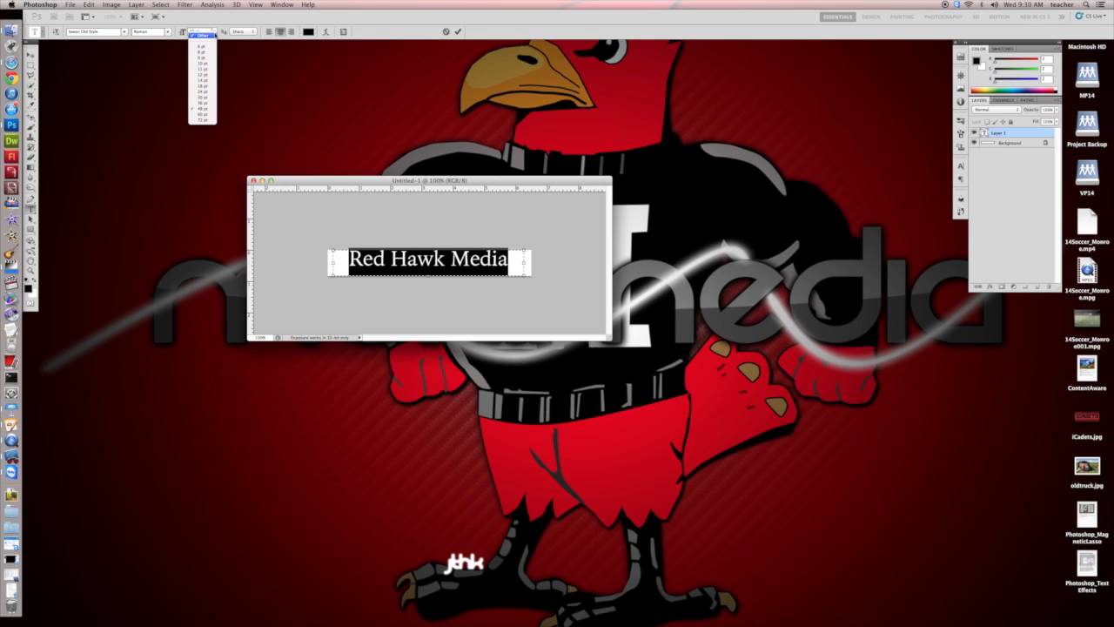
click(202, 115)
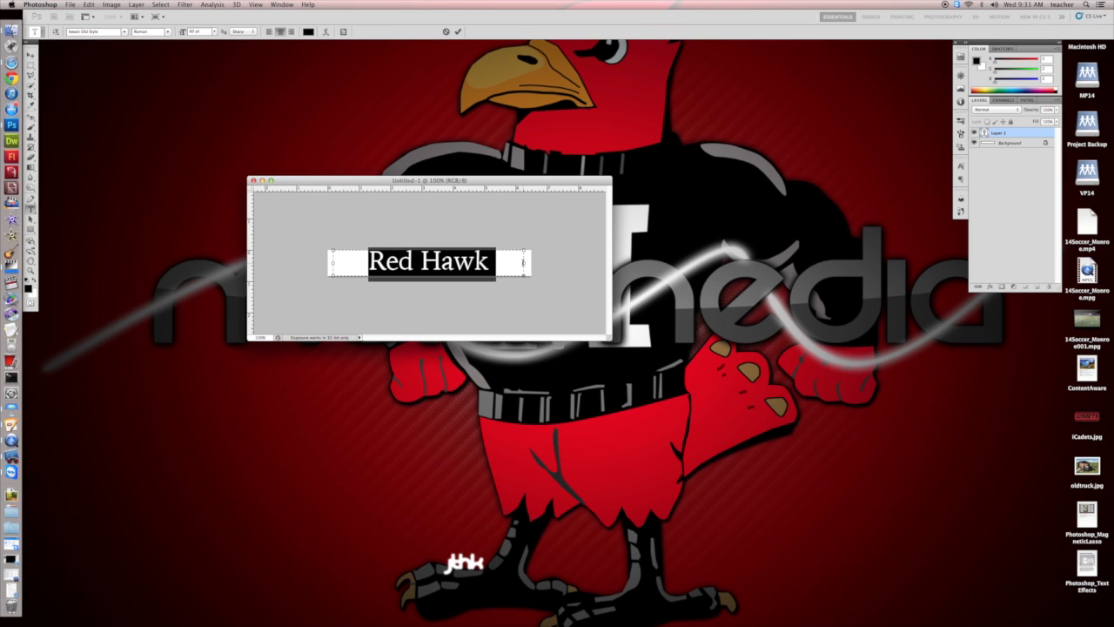
Widen the text box to the banner's right edge so the text fits on one line, and center the text in the banner.
drag(524, 262, 532, 261)
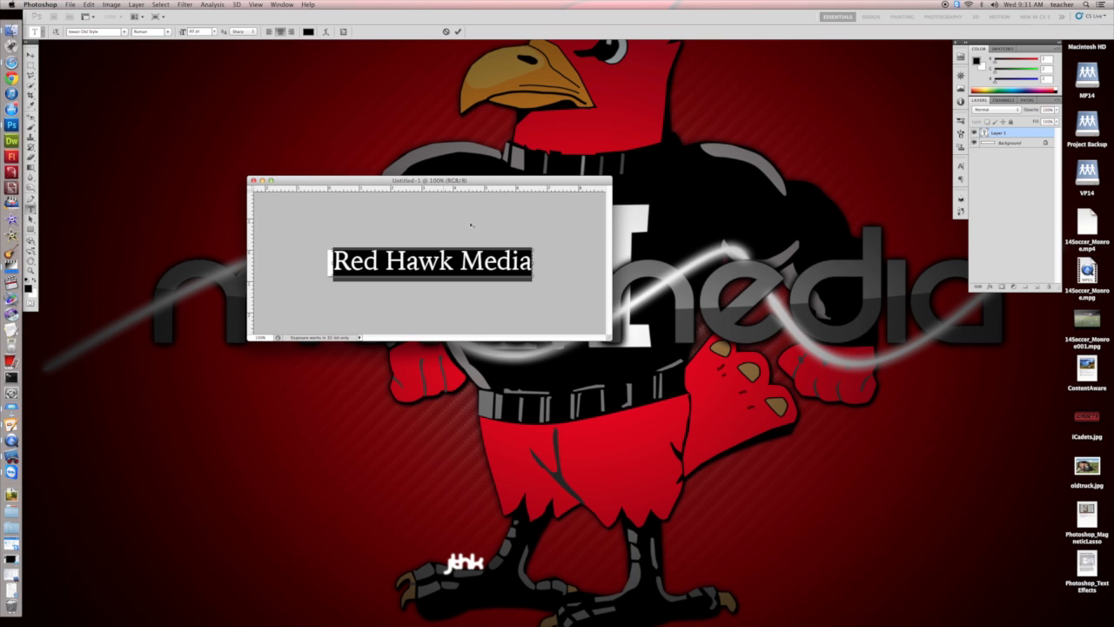
click(31, 54)
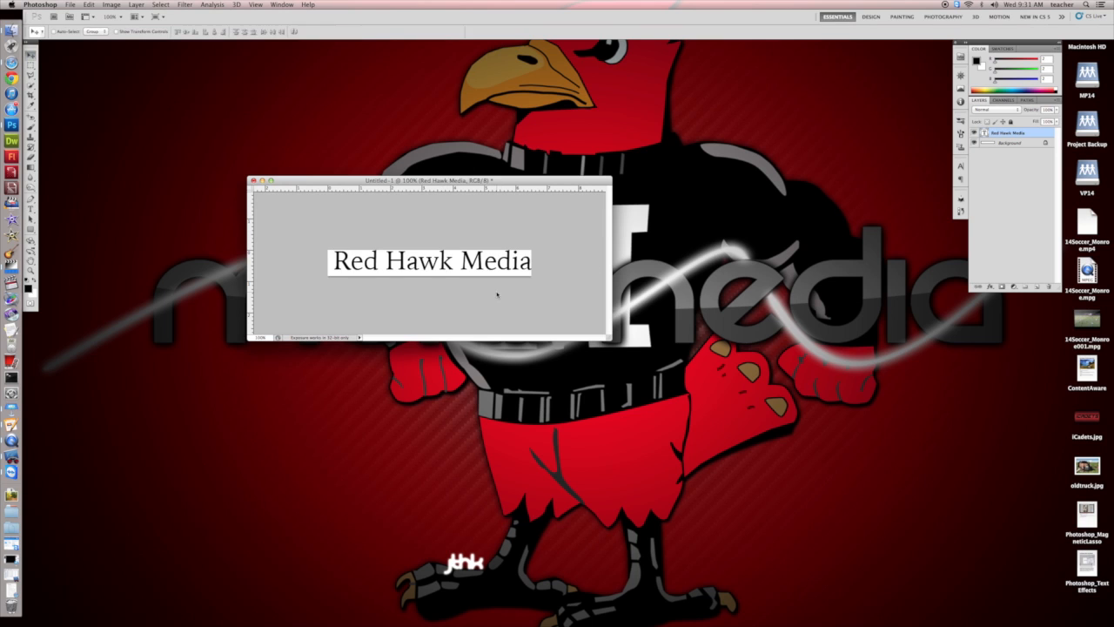
drag(457, 265, 454, 264)
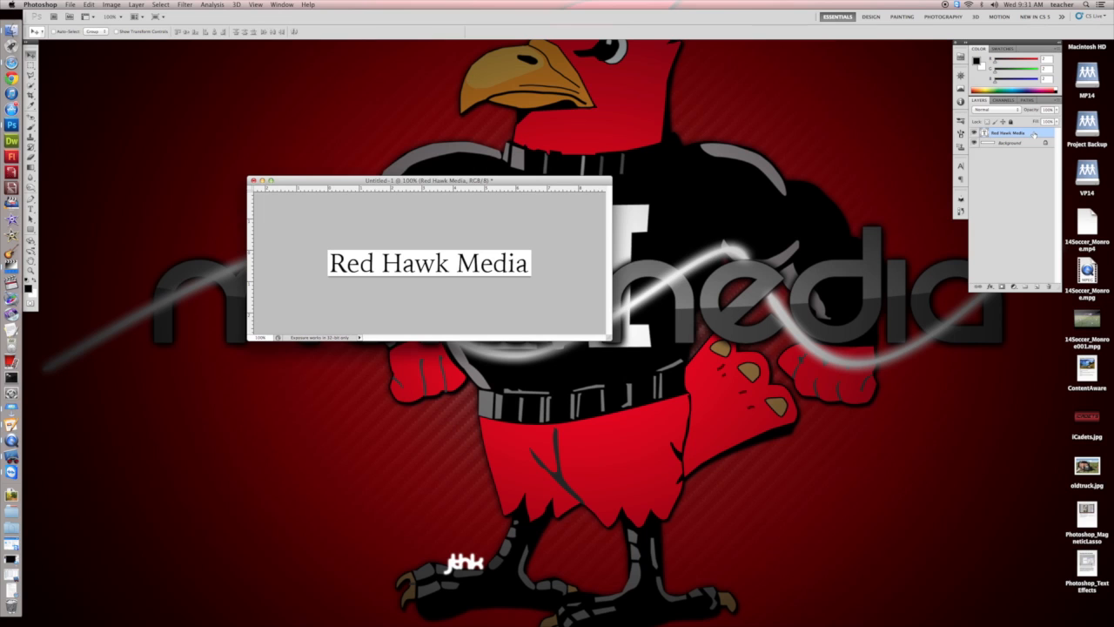
Open the layer style of the "Red Hawk Media" text layer and enable Drop Shadow, keeping the layer opacity at 100%.
drag(998, 44, 678, 148)
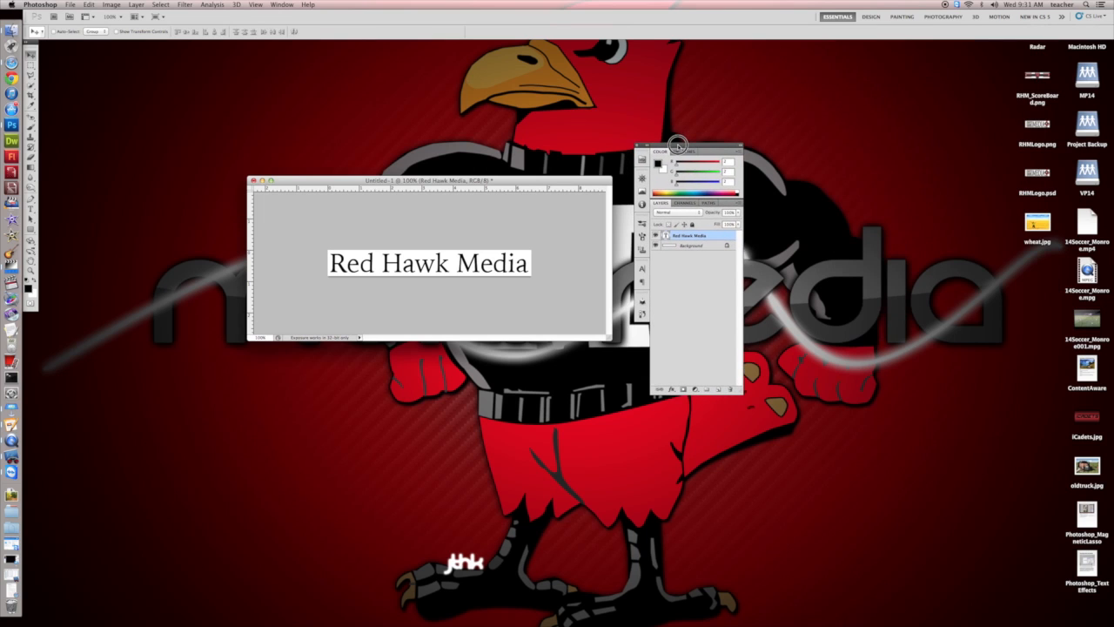
double_click(719, 237)
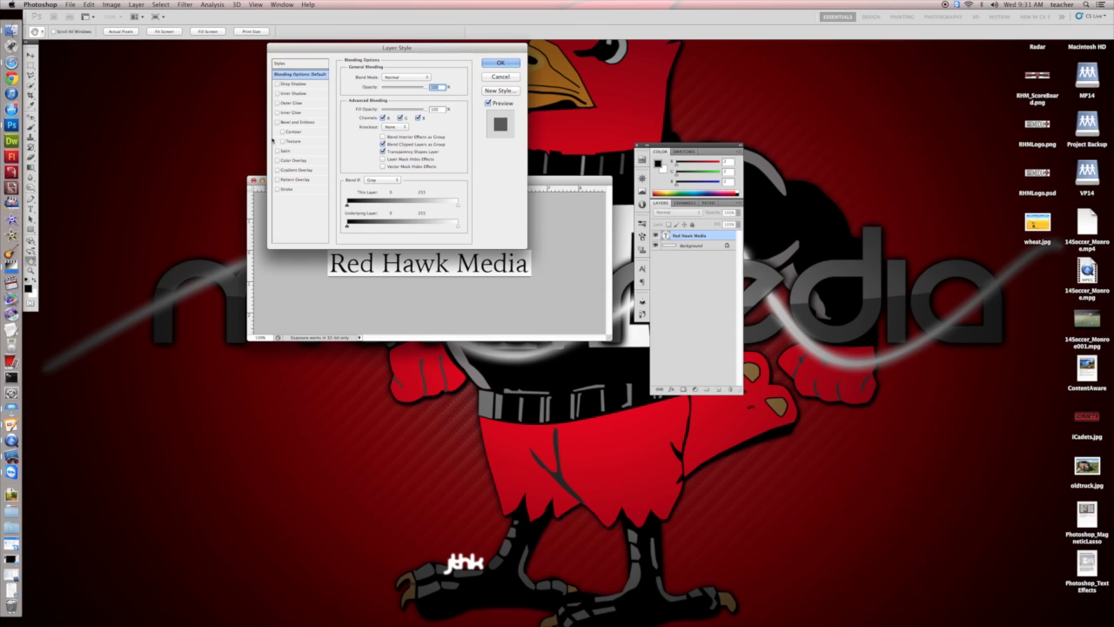
drag(318, 48, 362, 350)
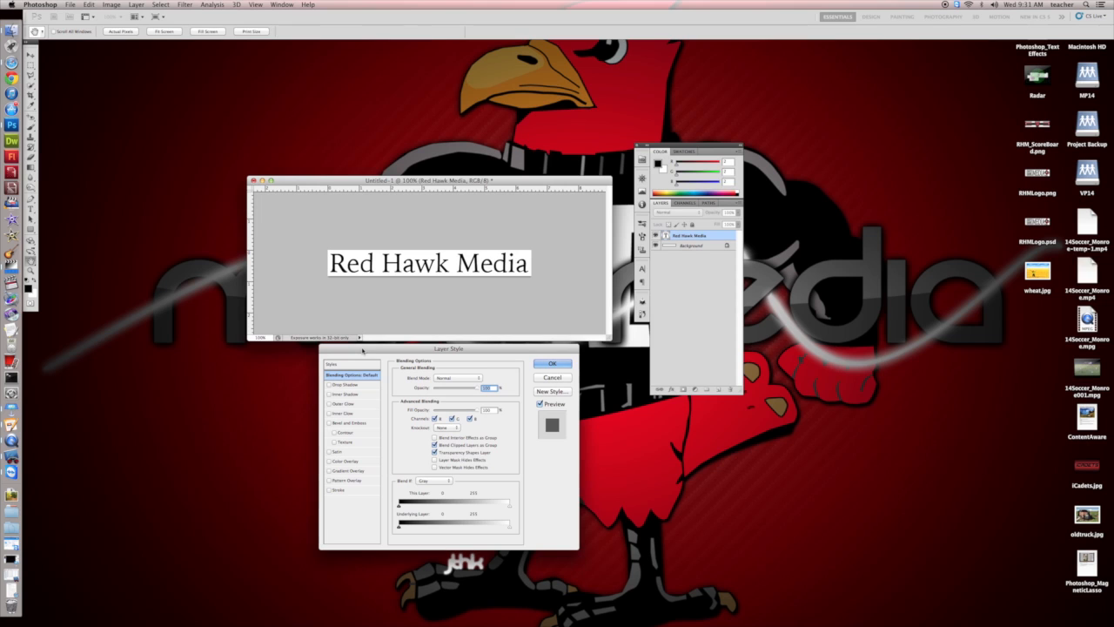
click(329, 385)
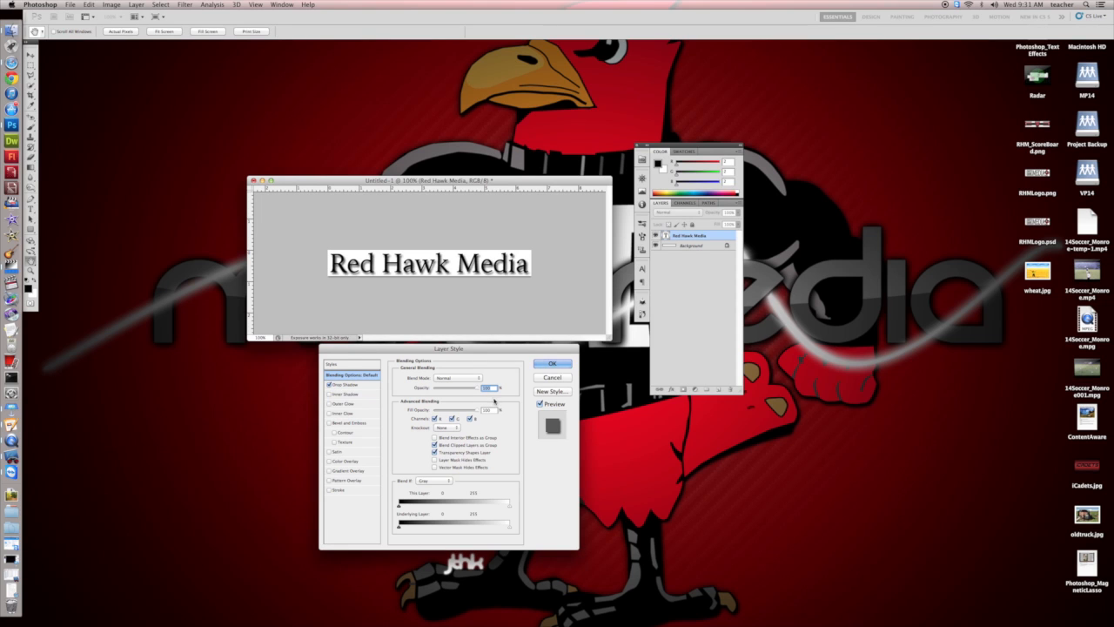
drag(476, 388, 467, 389)
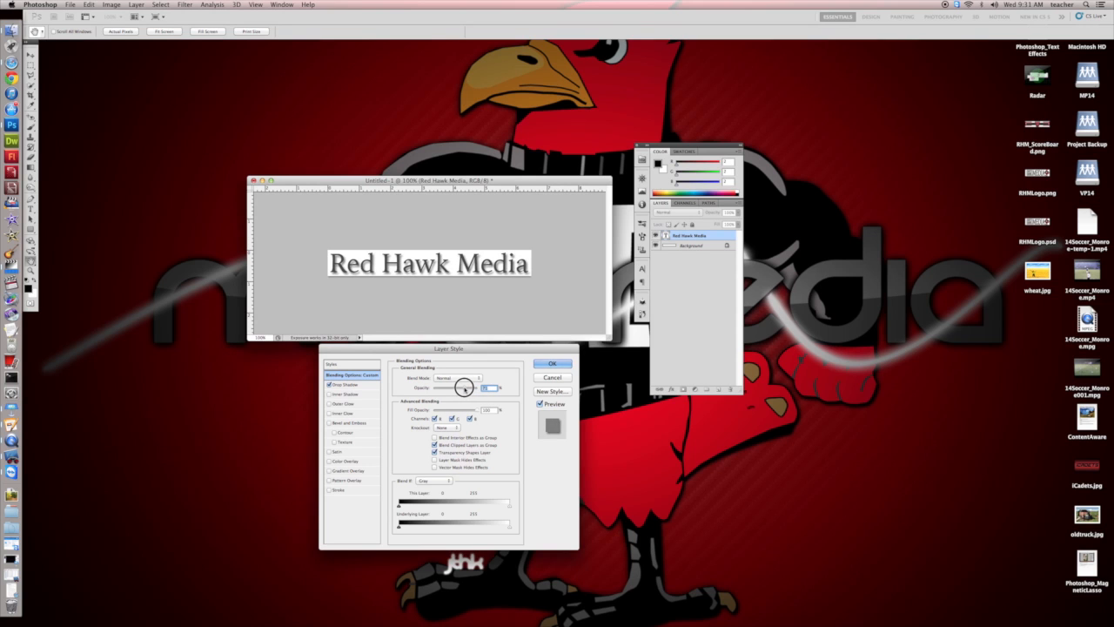
mouse_move(465, 387)
mouse_down()
mouse_move(448, 386)
mouse_move(483, 388)
mouse_up()
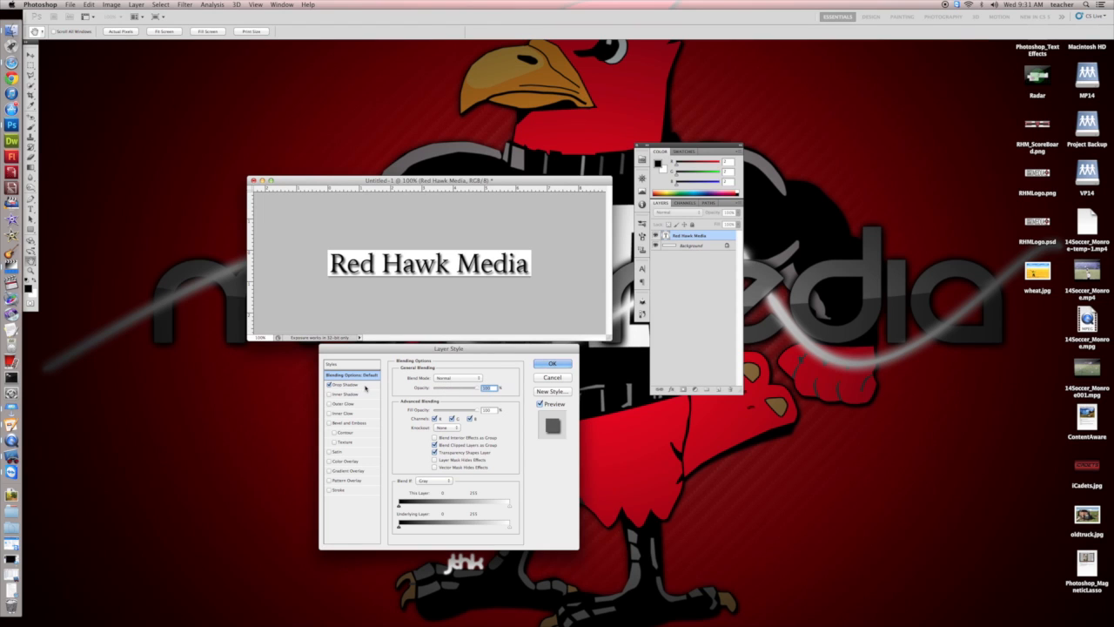
Reduce the drop shadow's opacity to about 49%, set its light angle from the lower right, and fine-tune distance, spread and size.
click(366, 388)
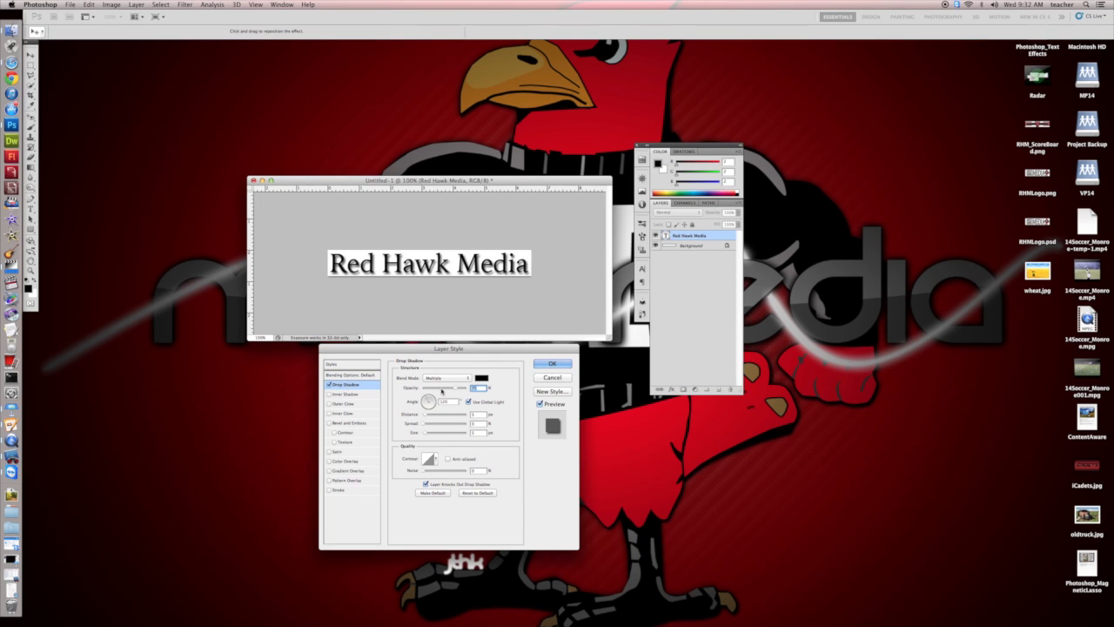
drag(457, 390, 441, 388)
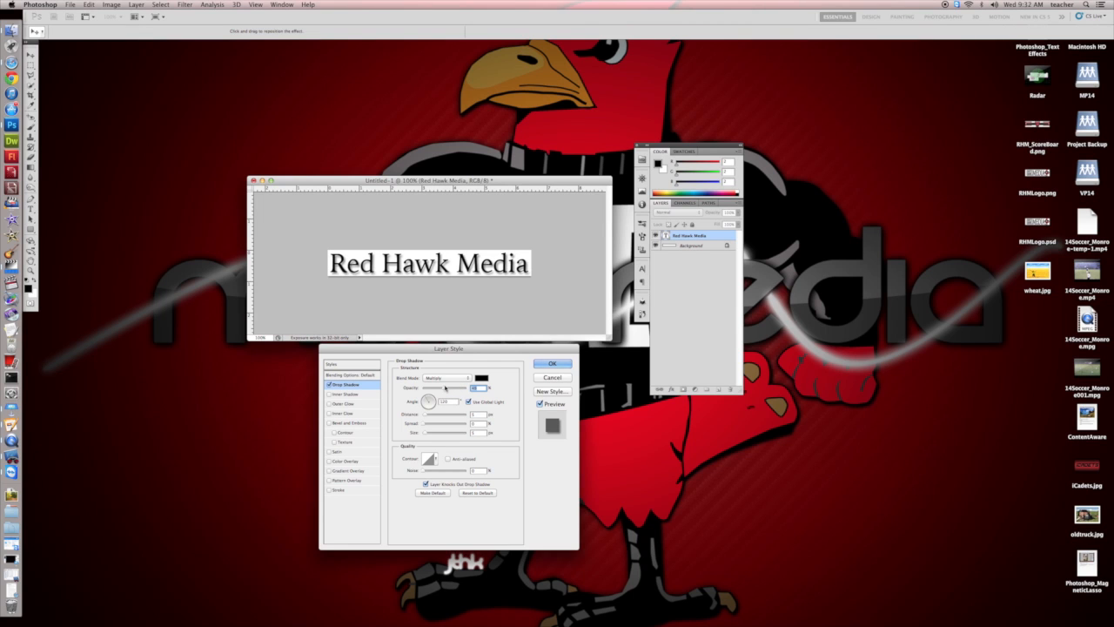
click(434, 407)
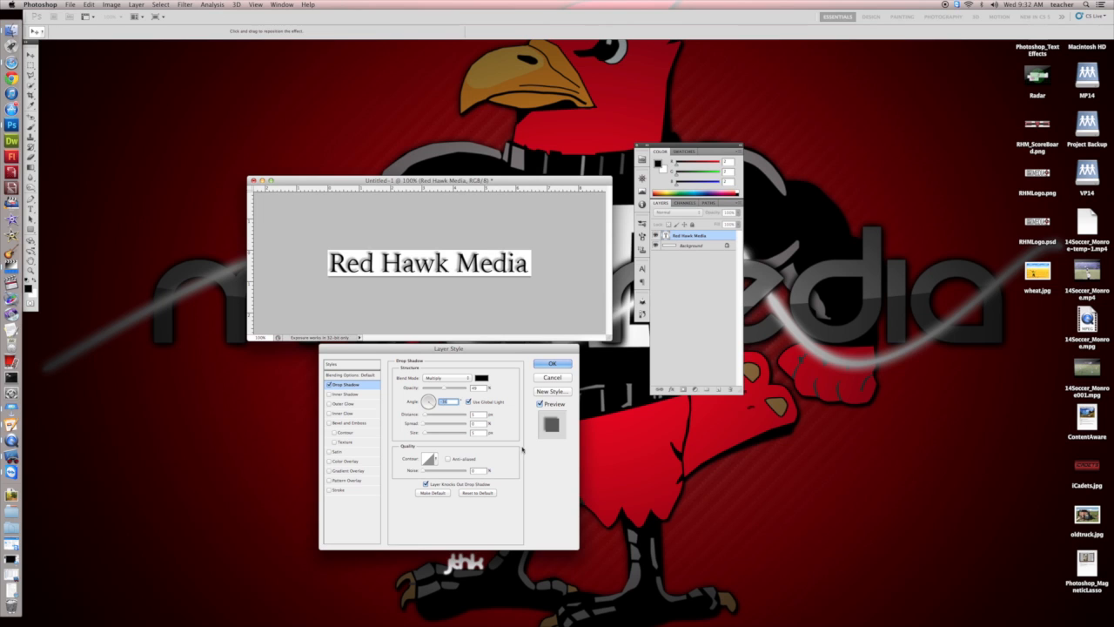
drag(425, 416, 424, 415)
click(425, 422)
drag(426, 422, 423, 420)
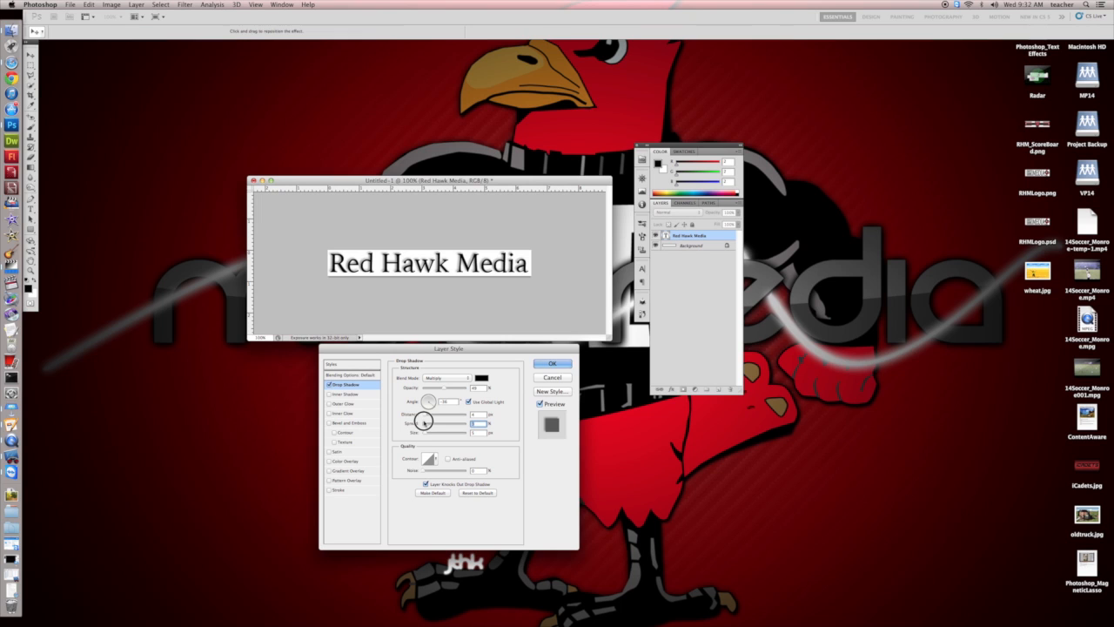
drag(427, 434, 425, 431)
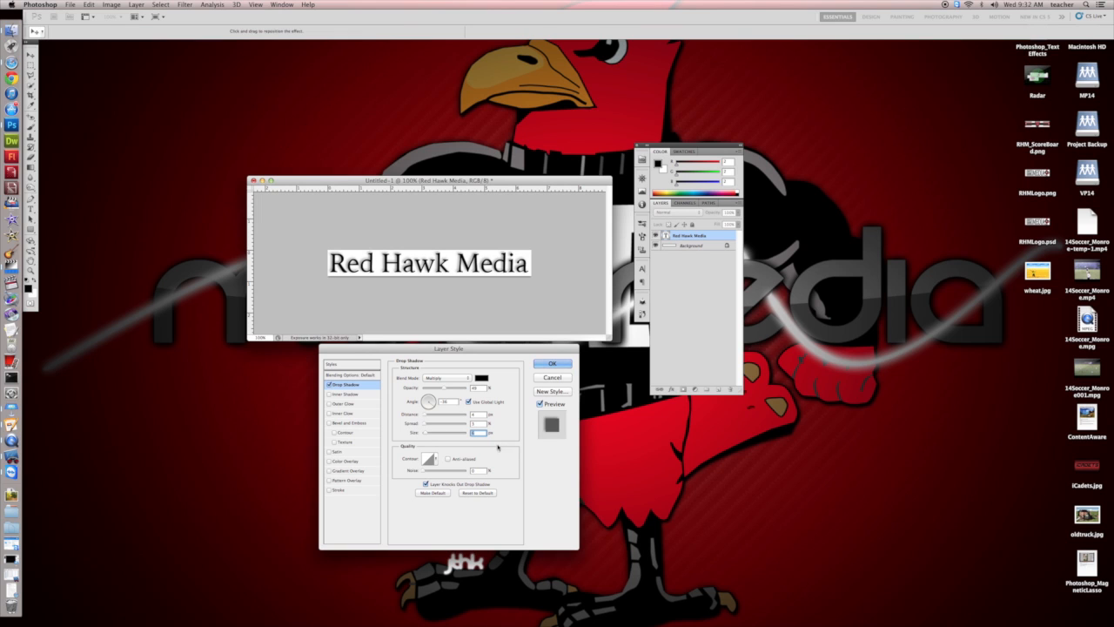
Add a Gradient Overlay to the text and open its gradient for editing beside the document.
click(349, 471)
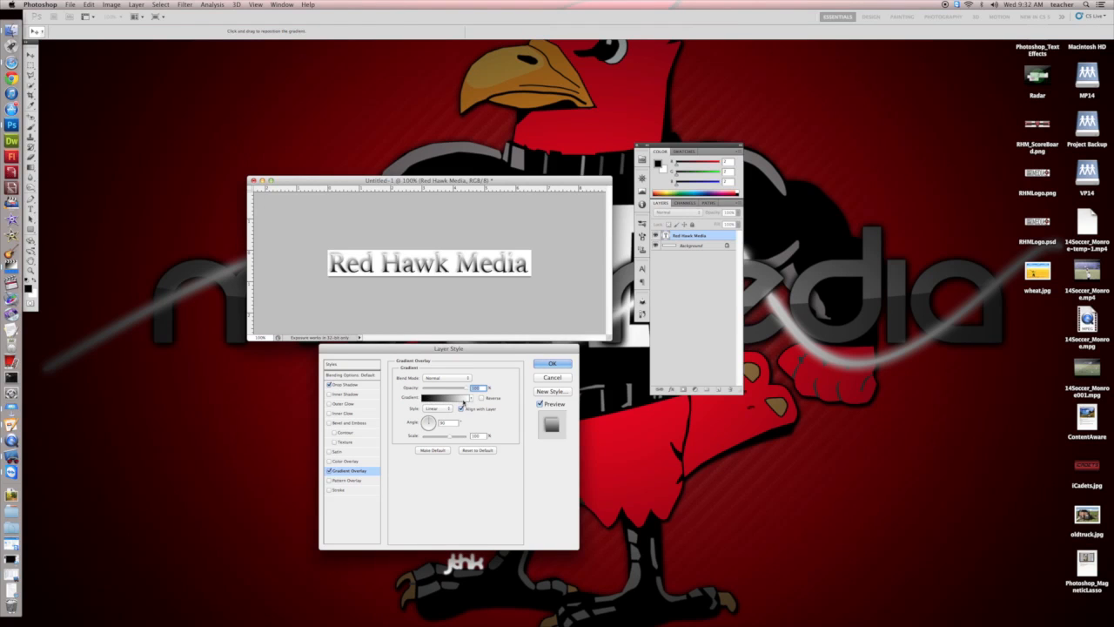
click(450, 399)
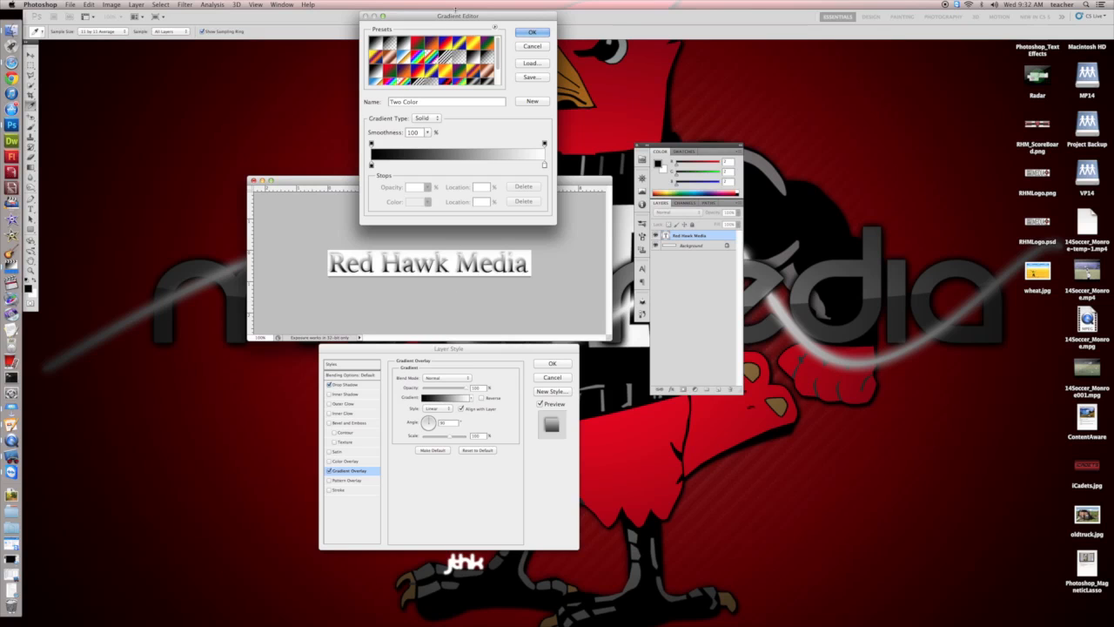
drag(459, 14, 206, 145)
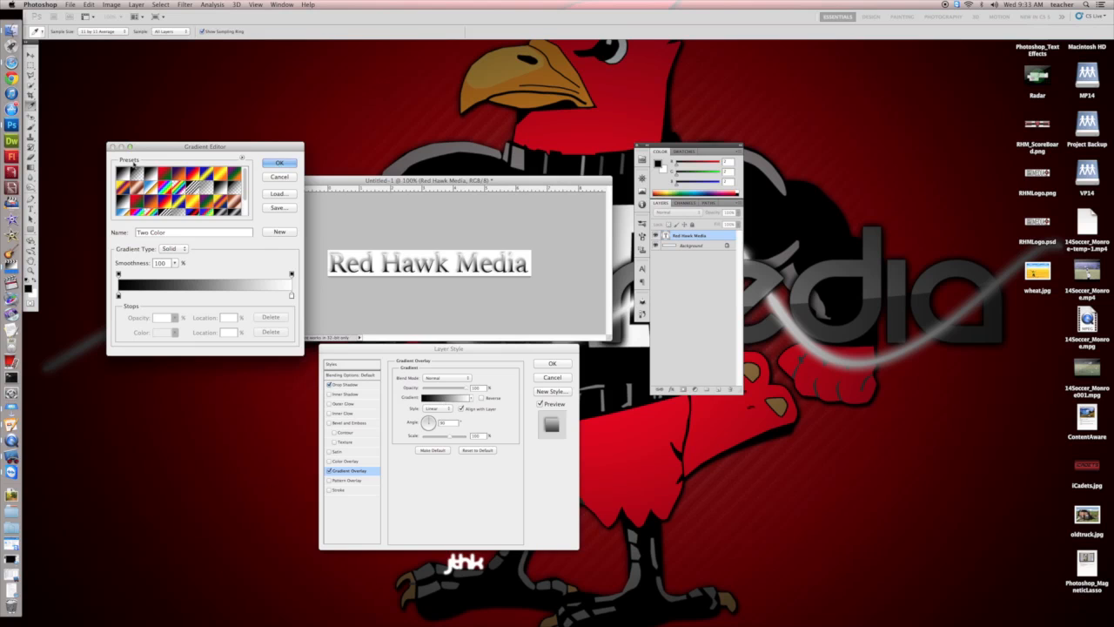
click(292, 178)
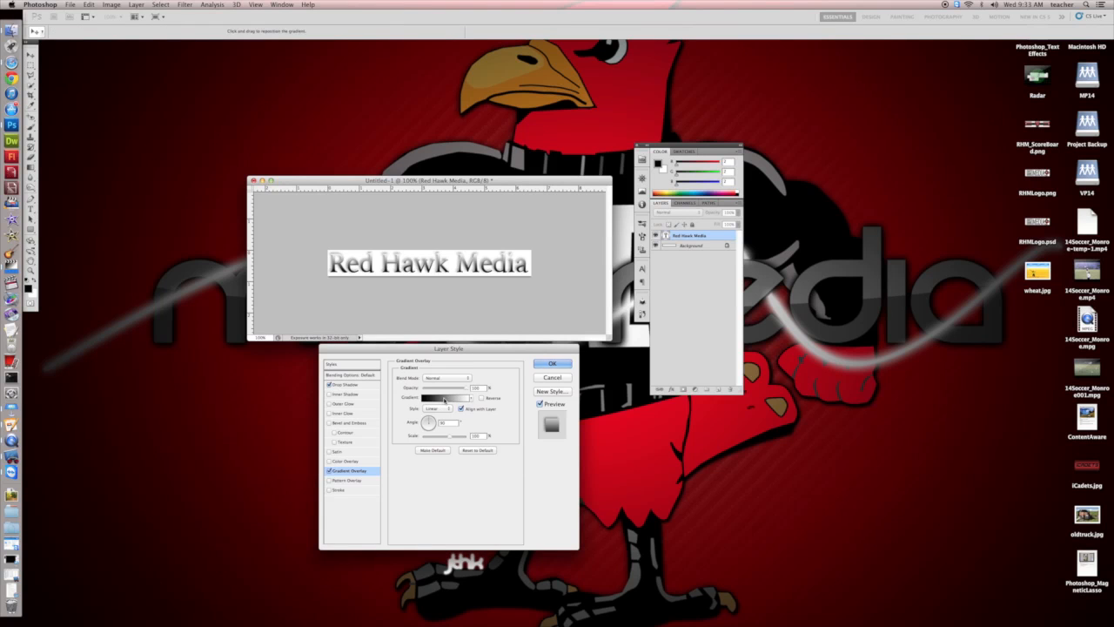
click(443, 399)
drag(198, 147, 194, 143)
Try the Foreground to Transparent and Red, Green presets, choose Foreground to Background, and leave its black stop at location 0%.
click(131, 171)
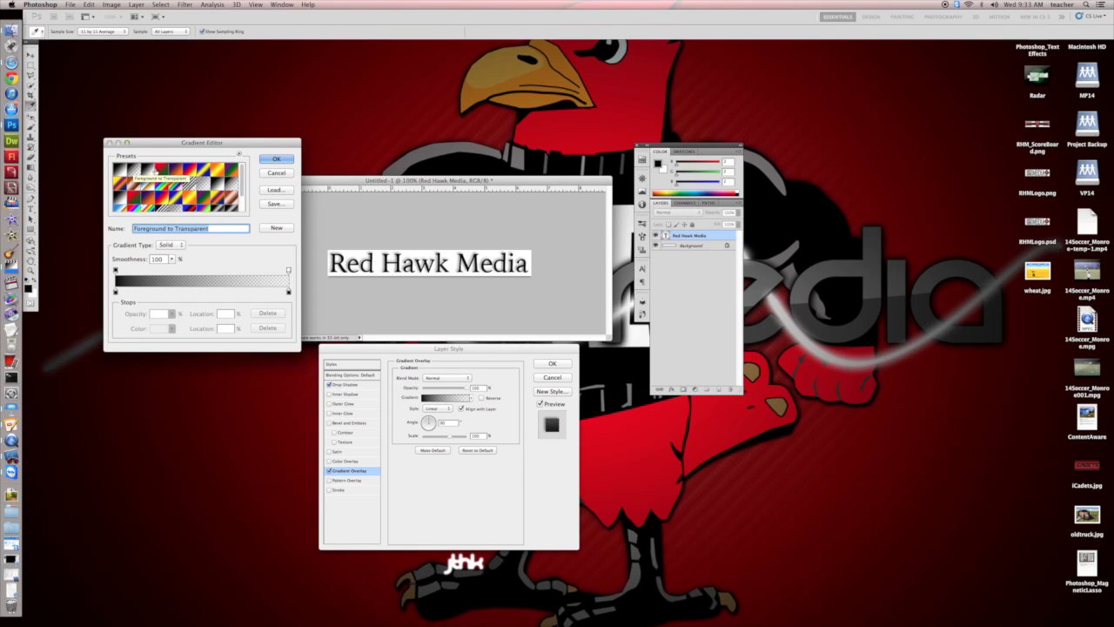
click(159, 170)
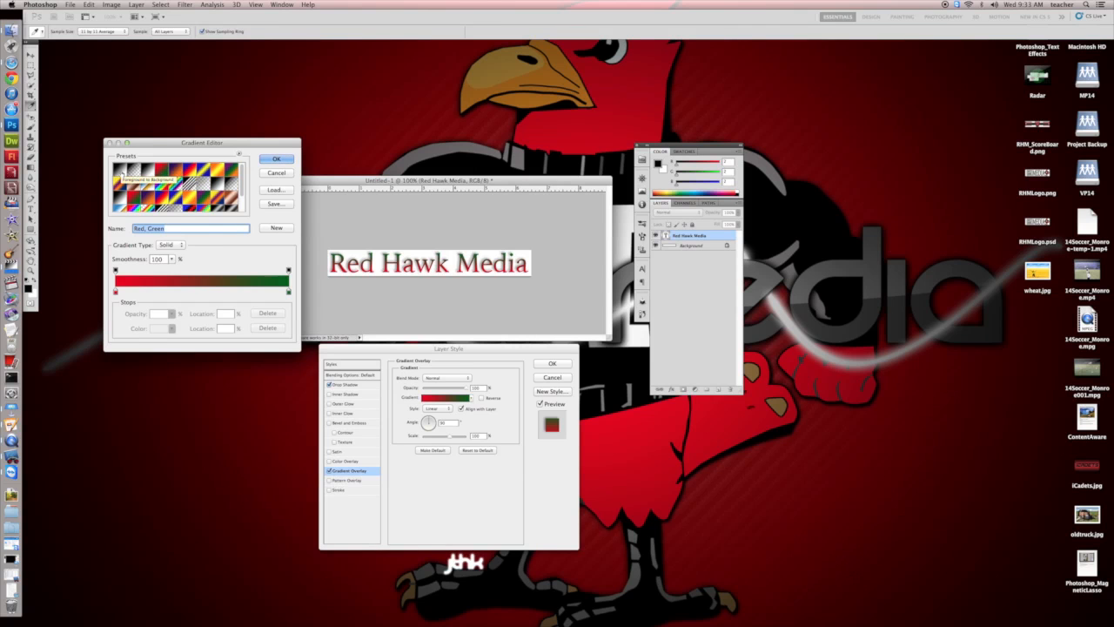
click(121, 172)
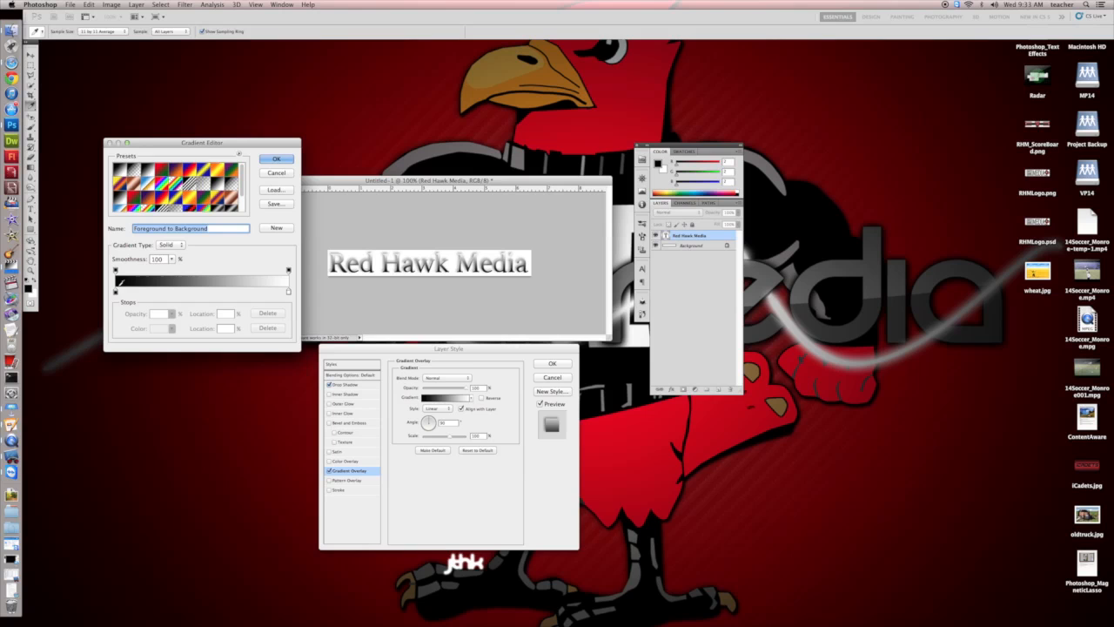
drag(116, 292, 207, 301)
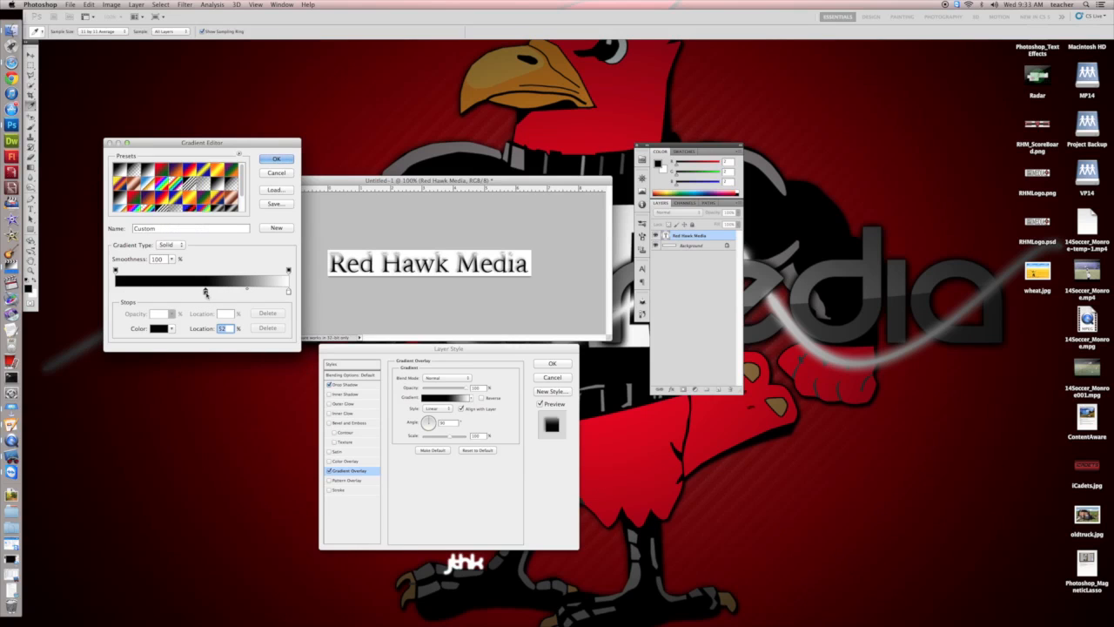
drag(209, 293, 111, 291)
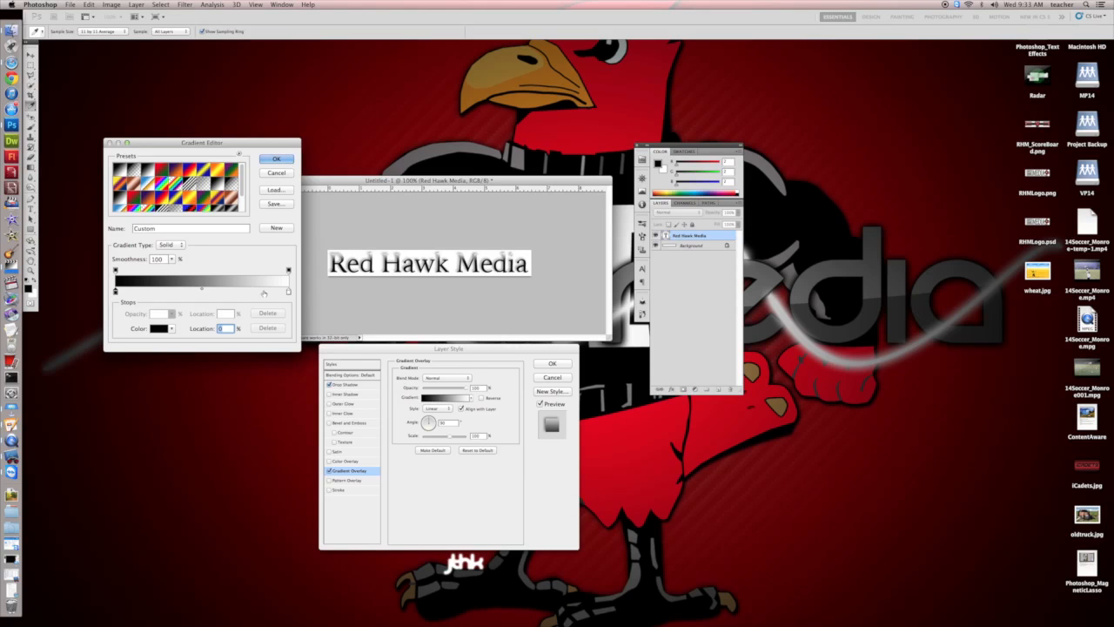
Move the gradient's white stop to 50%, place a copy of it at 100%, and colour that end stop red (fd0202).
mouse_move(288, 294)
mouse_down()
mouse_move(183, 293)
mouse_move(295, 294)
mouse_up()
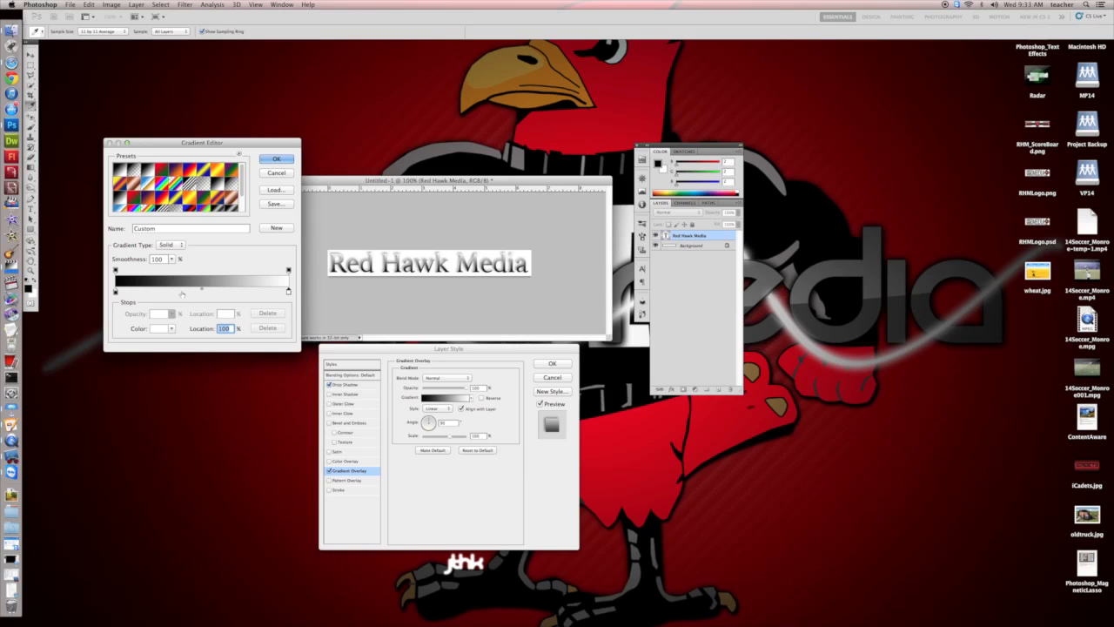
drag(289, 294, 203, 292)
key(alt)
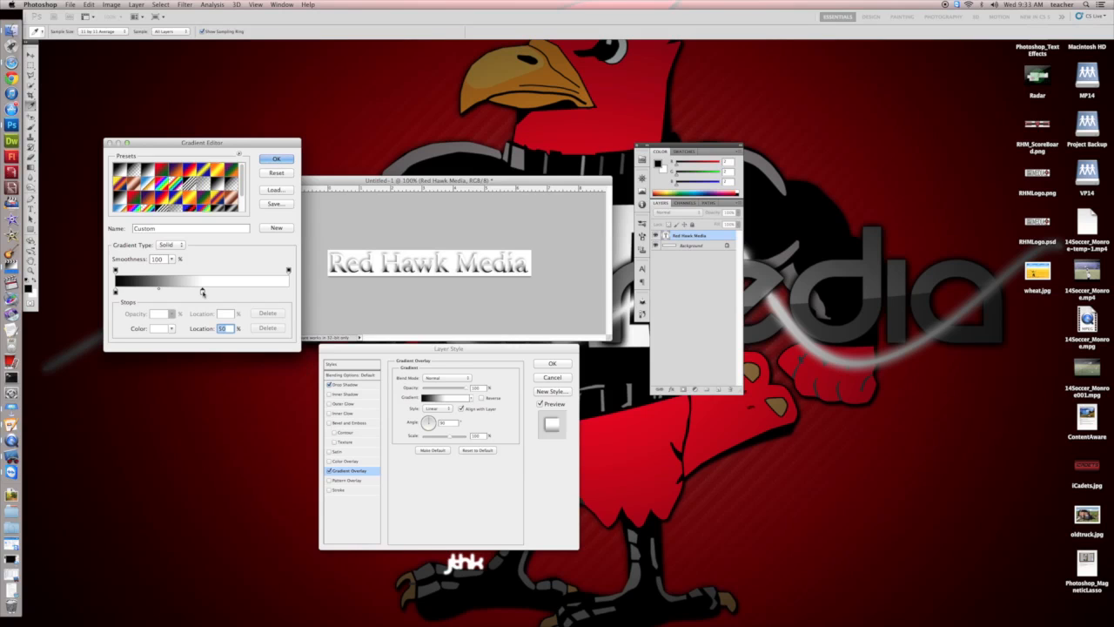
drag(202, 292, 289, 294)
double_click(289, 293)
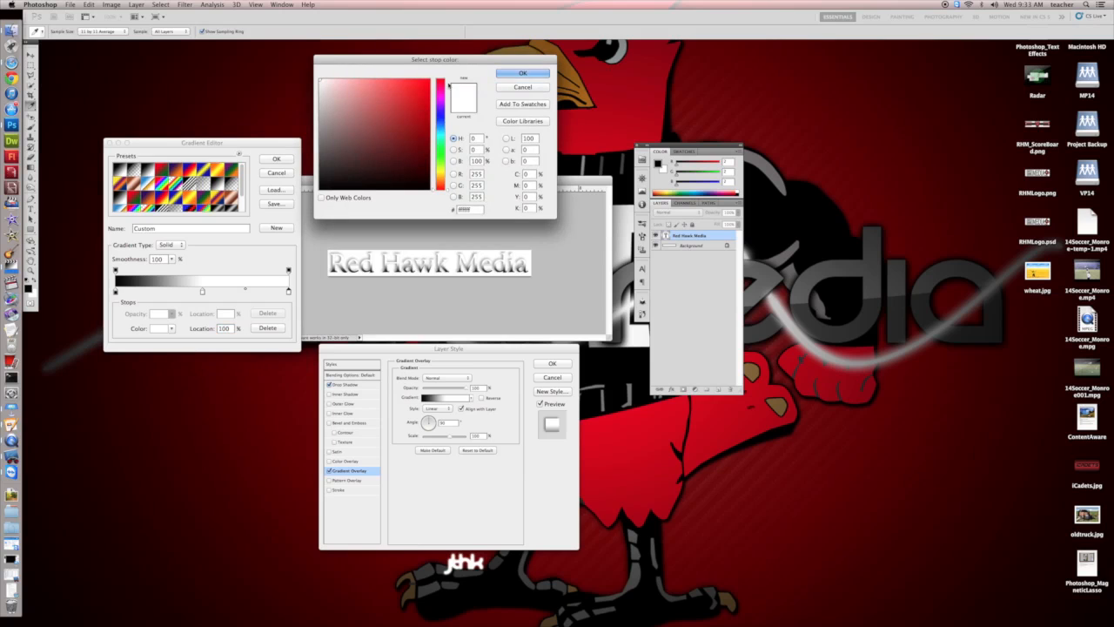
click(429, 80)
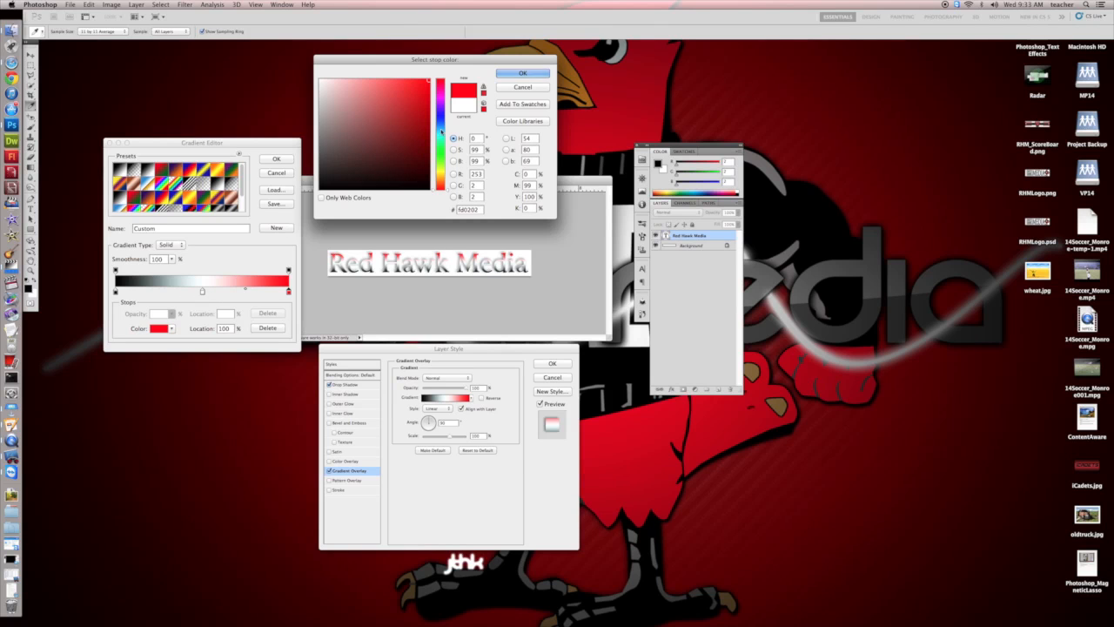
click(521, 74)
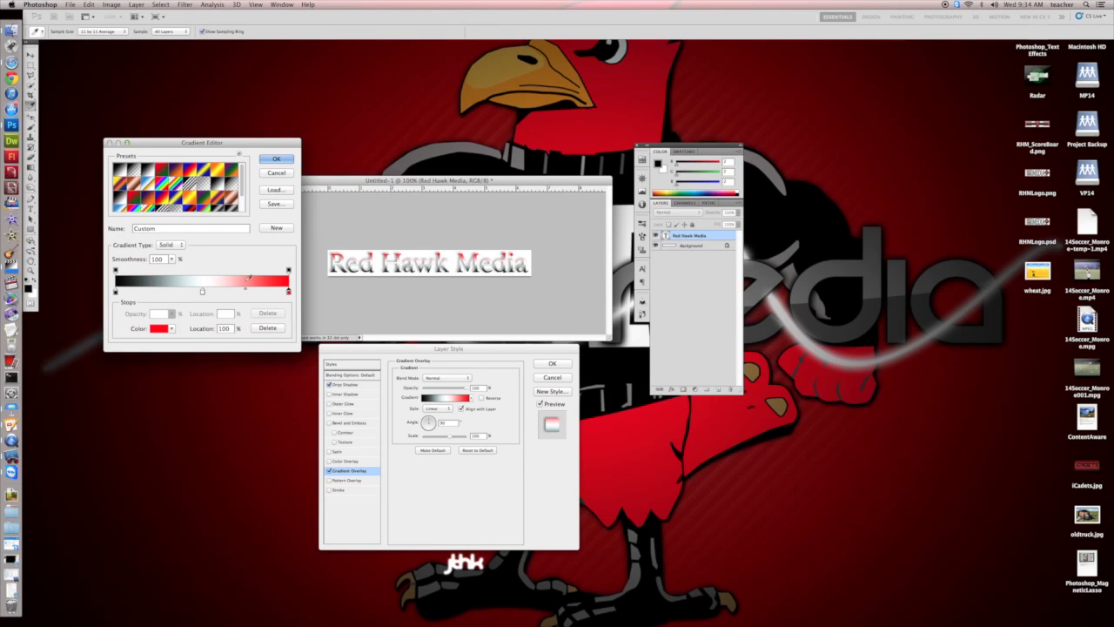
Shift the gradient's white stop and both colour midpoints toward the black end, then apply the gradient and the layer style.
drag(247, 290, 225, 291)
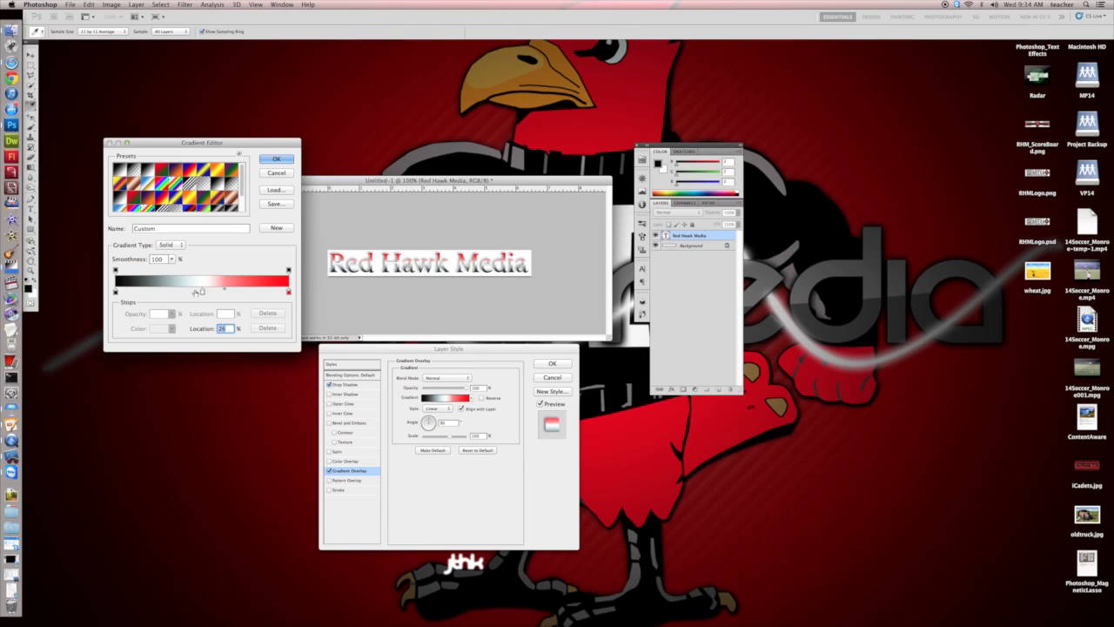
mouse_move(201, 291)
mouse_down()
mouse_move(168, 290)
mouse_move(209, 291)
mouse_move(184, 291)
mouse_up()
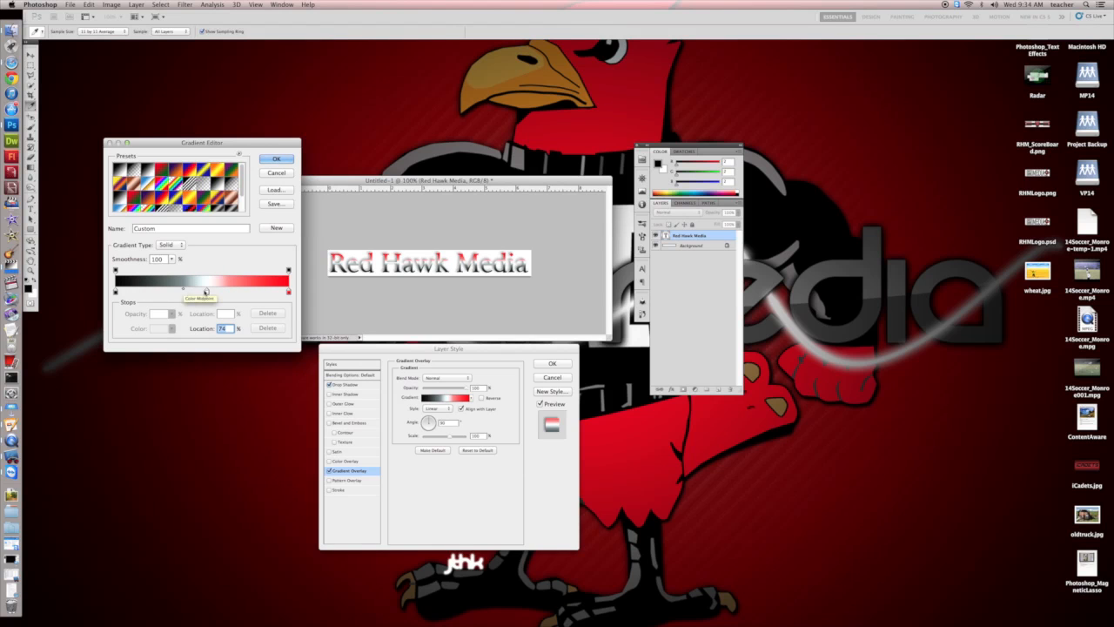
mouse_move(203, 291)
mouse_down()
mouse_move(175, 291)
mouse_move(192, 291)
mouse_up()
click(203, 289)
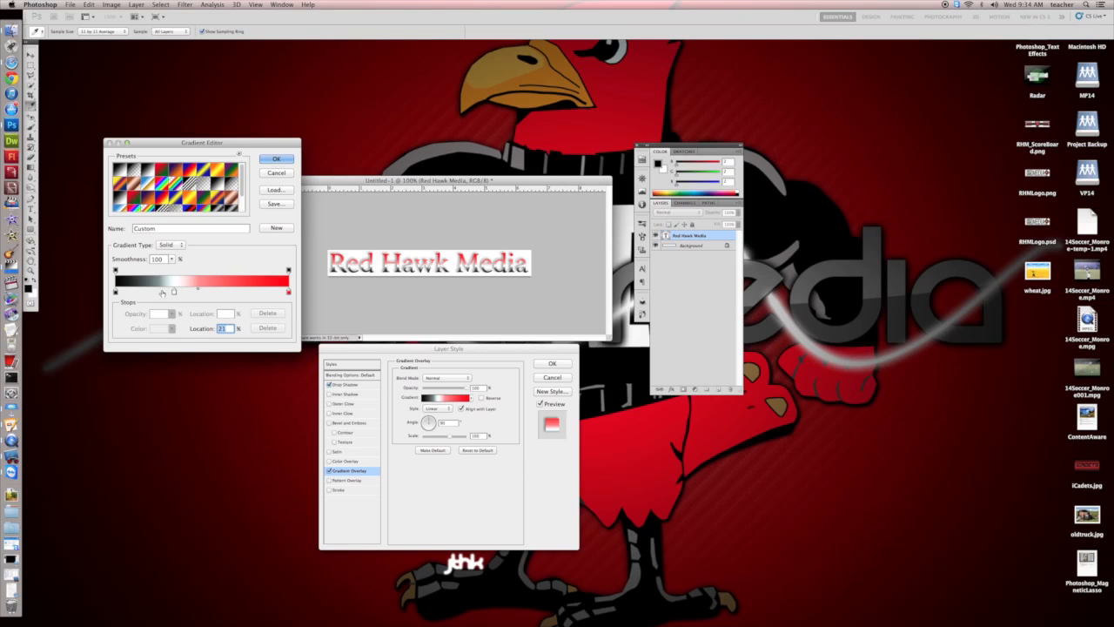
click(174, 293)
drag(159, 290, 162, 289)
click(277, 160)
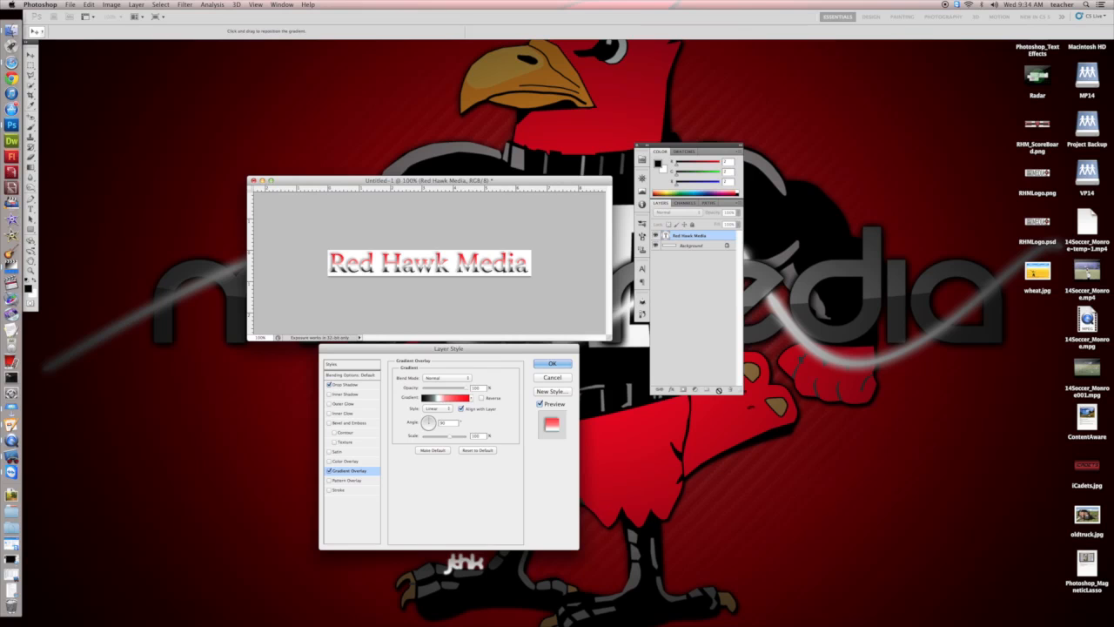
click(552, 364)
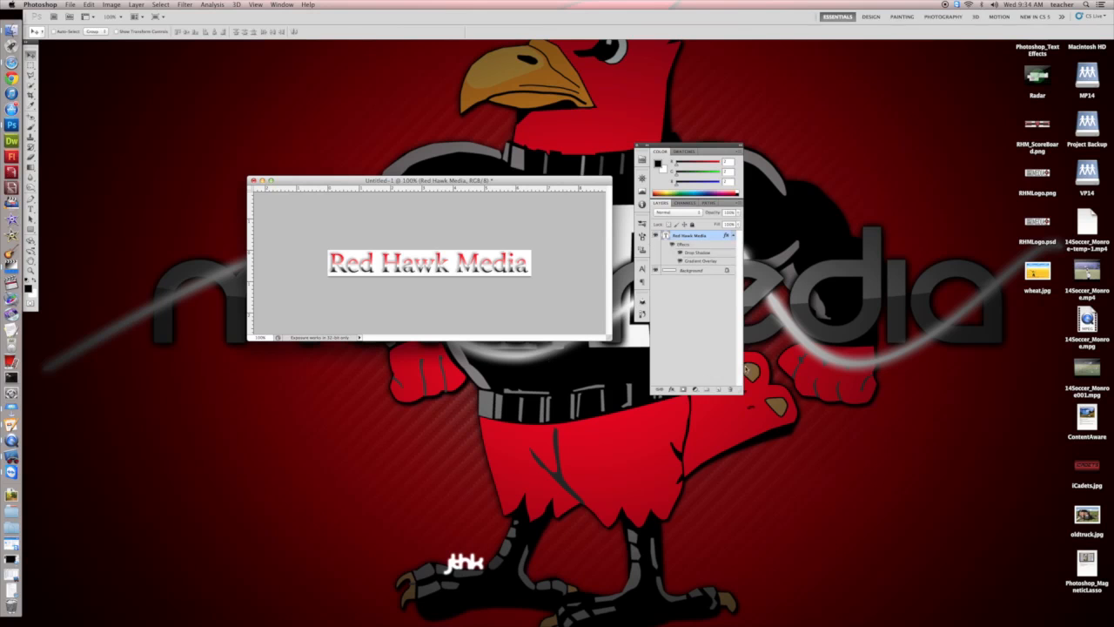
Create a new layer above the text and select the whole banner canvas with a rectangular marquee.
click(718, 390)
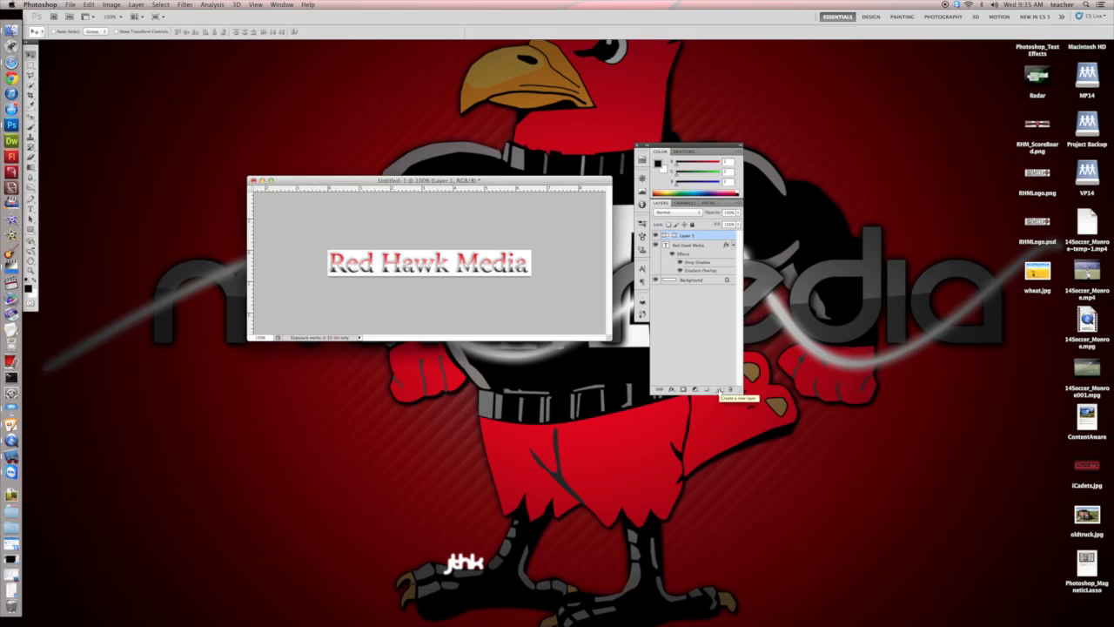
click(30, 66)
drag(326, 249, 494, 285)
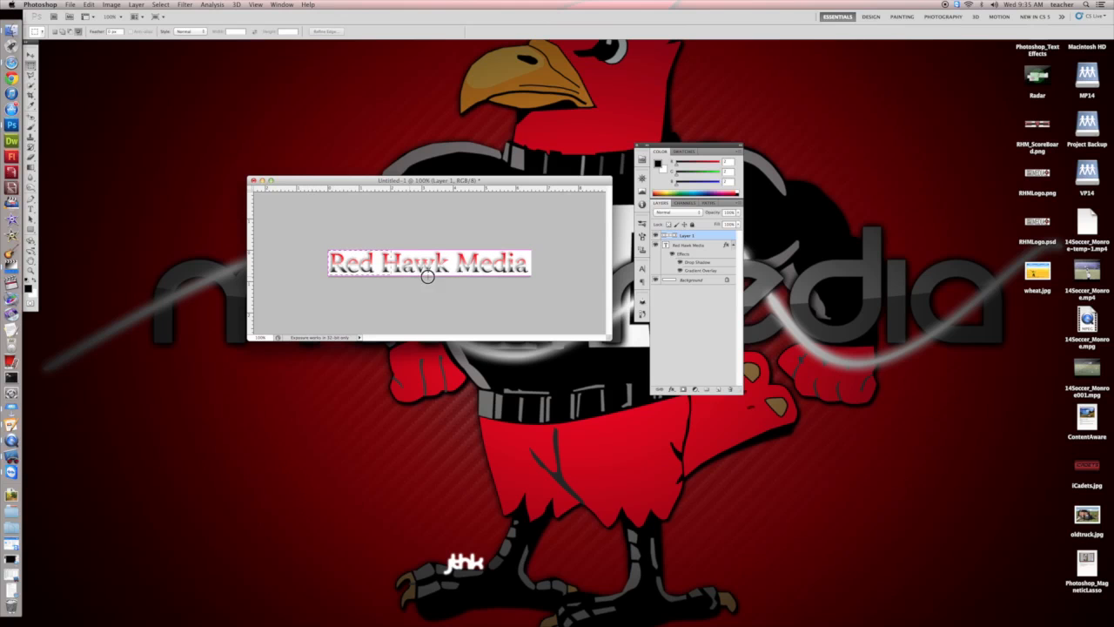
drag(537, 281, 531, 275)
Set the Gradient tool to Foreground to Background with its white stop at 51%, and fill the selection with a reflected gradient.
click(30, 169)
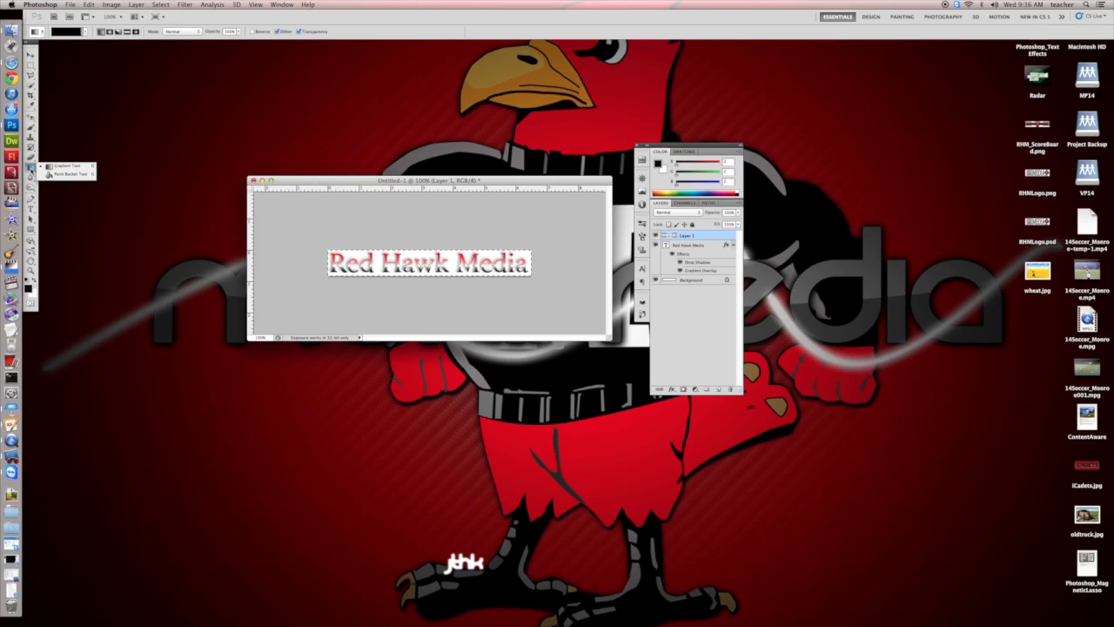
click(51, 168)
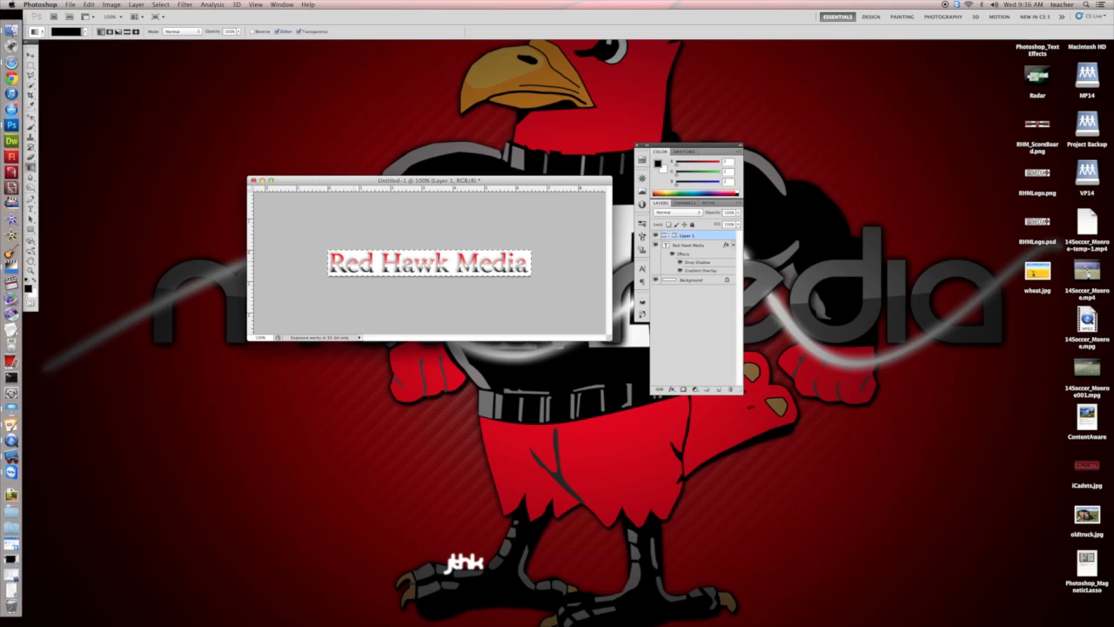
click(67, 33)
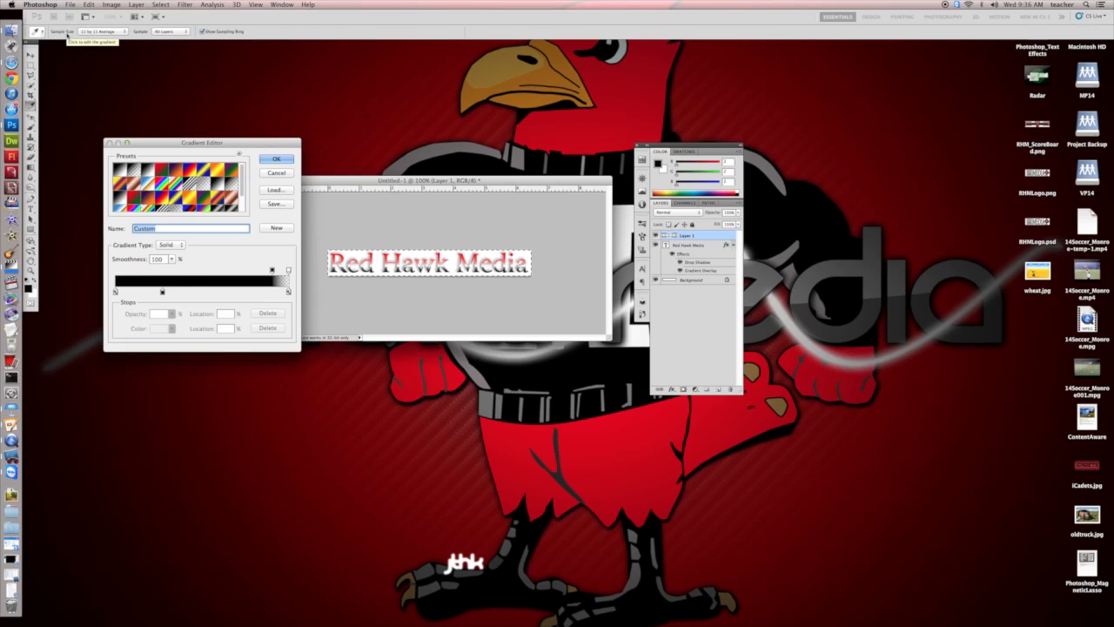
click(122, 173)
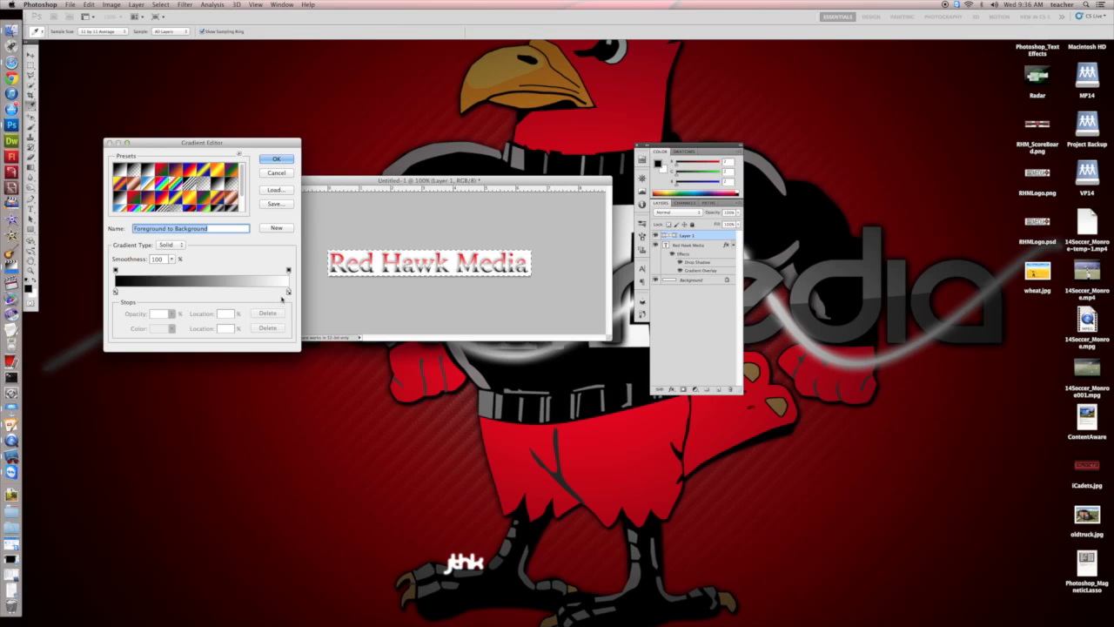
drag(288, 293, 203, 290)
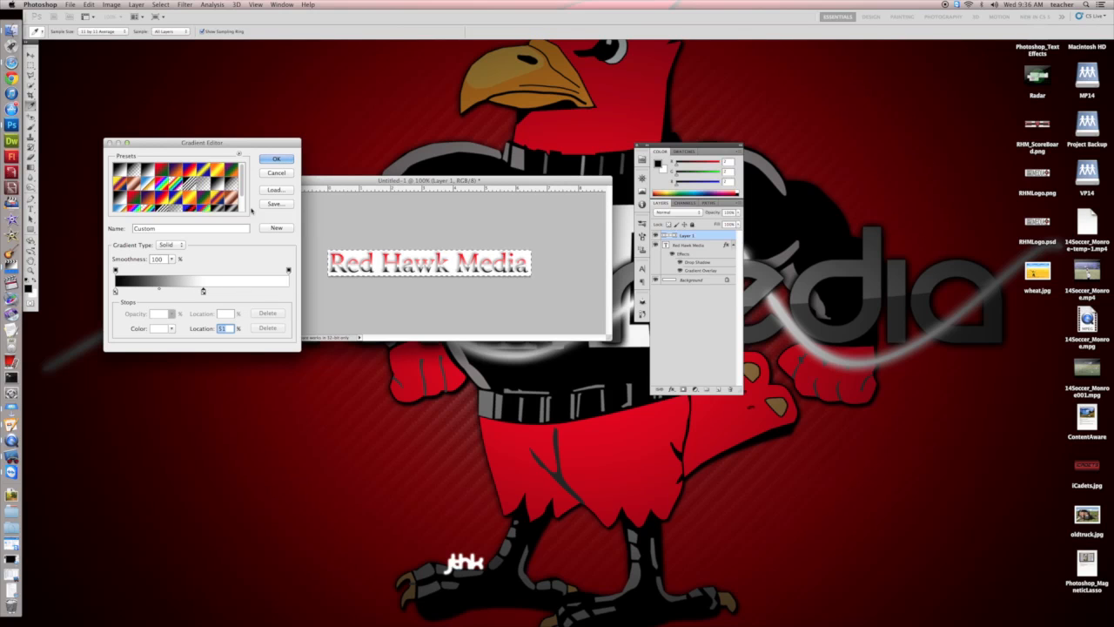
click(276, 160)
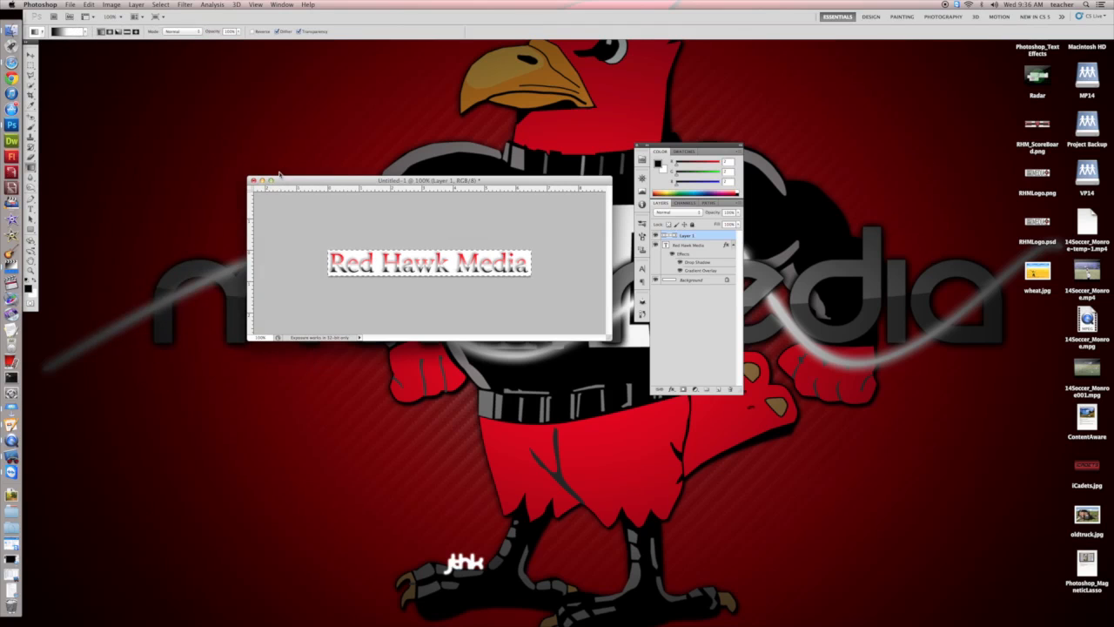
click(127, 32)
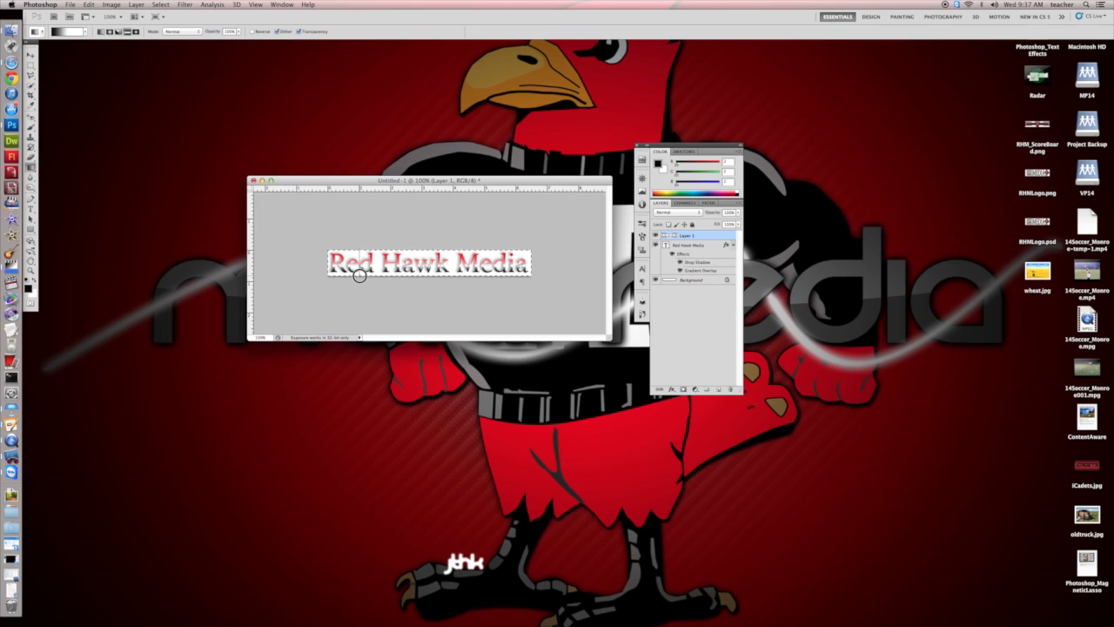
key(super+d)
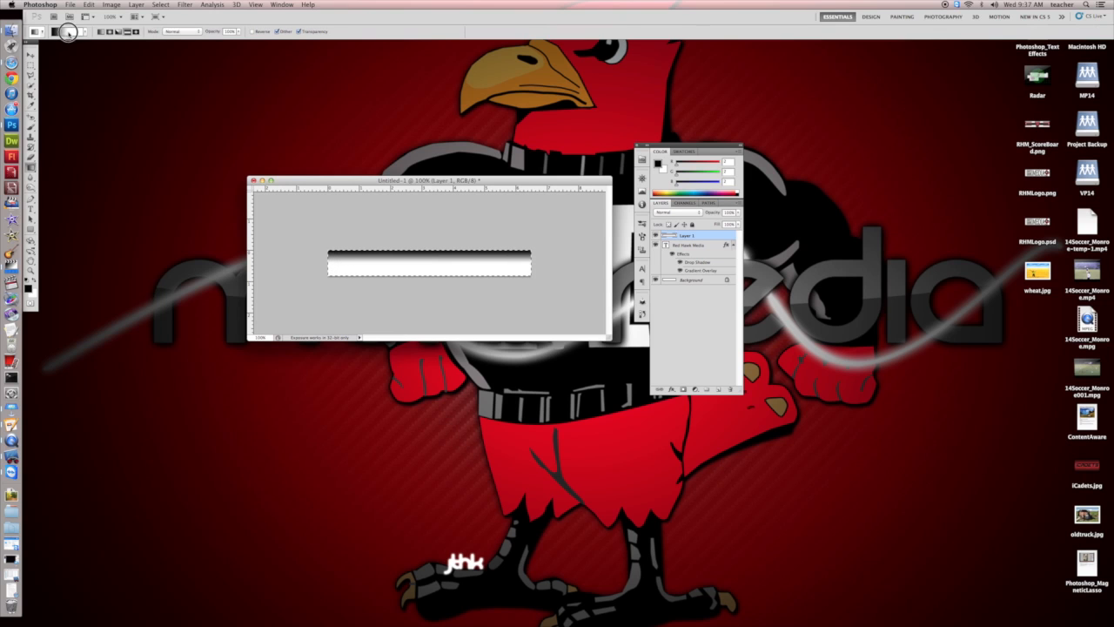
Add a near-black stop (010101) at 100% to the gradient and refill the selection with the black-white-black blend.
click(69, 32)
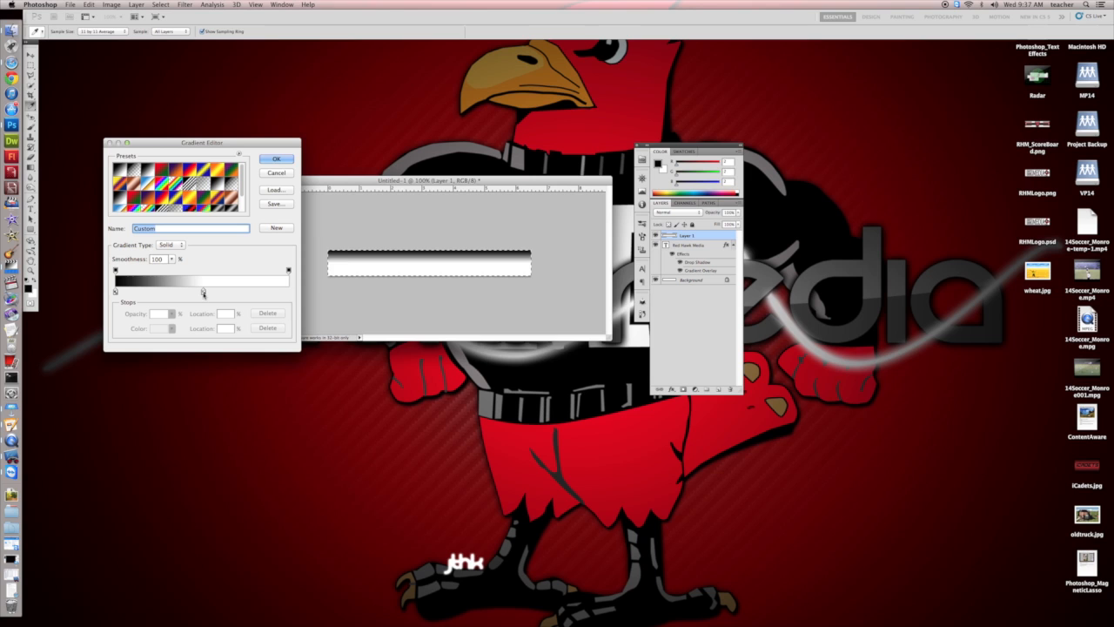
click(203, 292)
click(265, 292)
drag(264, 292, 289, 292)
double_click(289, 292)
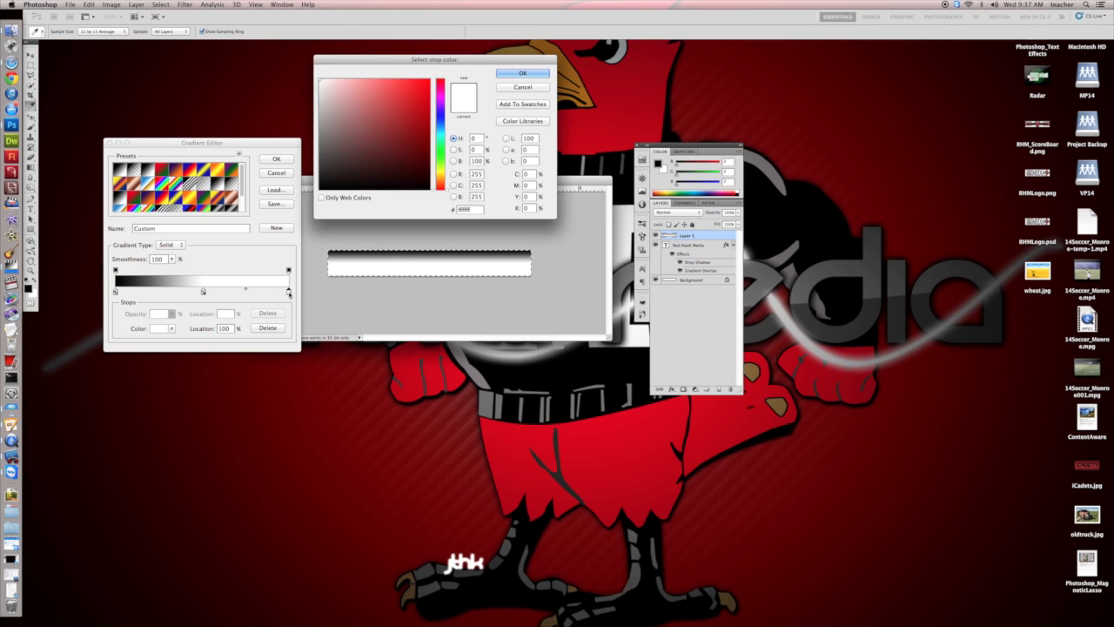
click(320, 188)
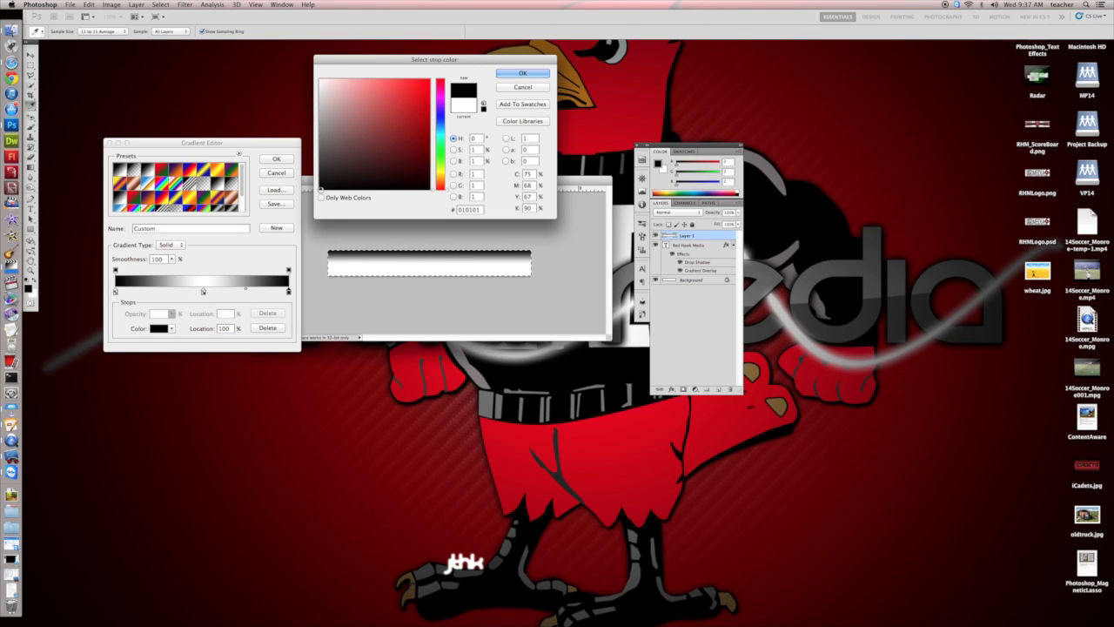
click(524, 73)
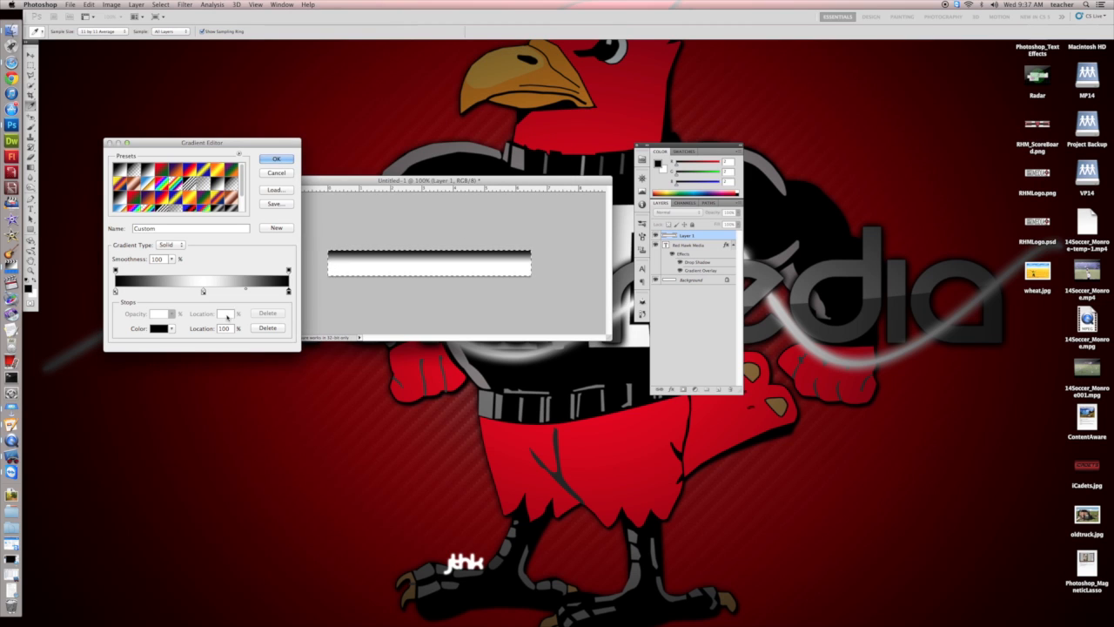
click(276, 159)
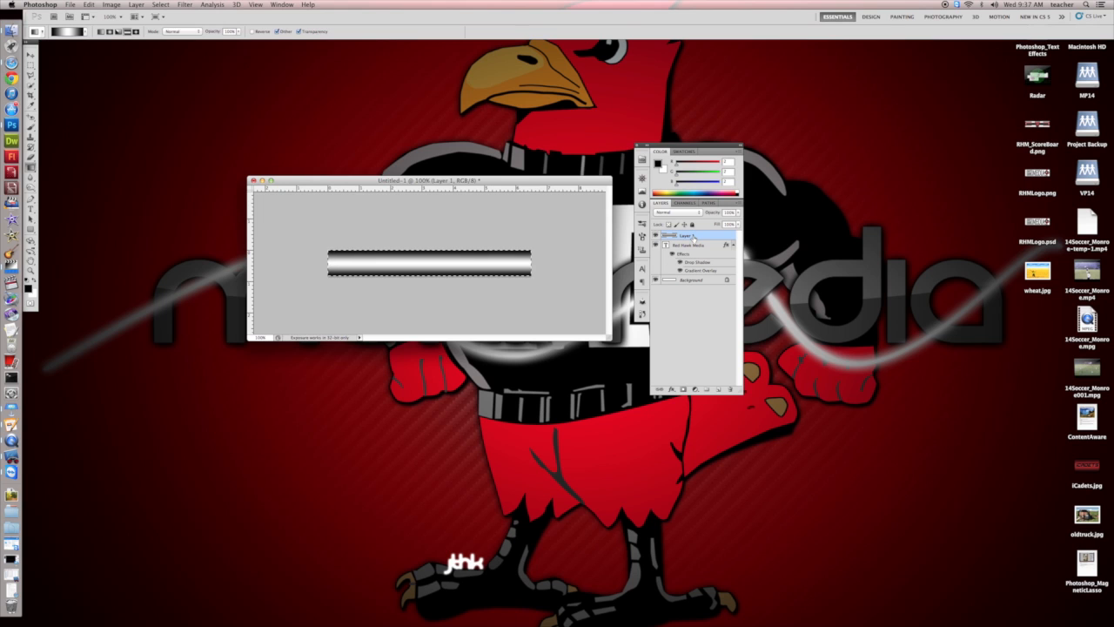
Move Layer 1 beneath the "Red Hawk Media" text layer and reposition the document window next to the layers.
drag(694, 237, 695, 272)
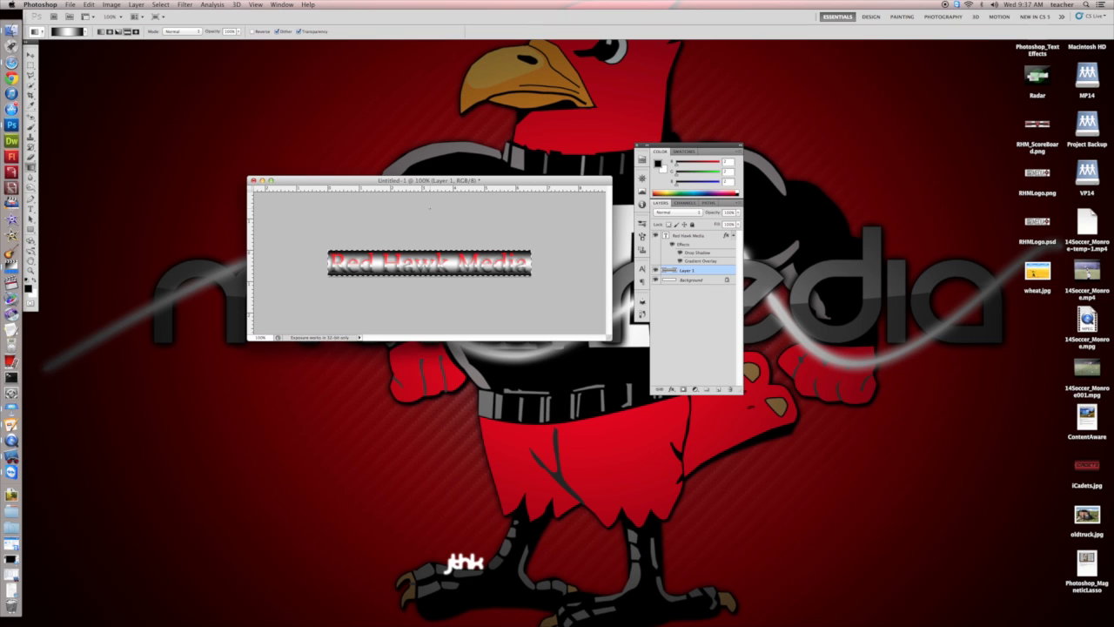
drag(404, 180, 421, 149)
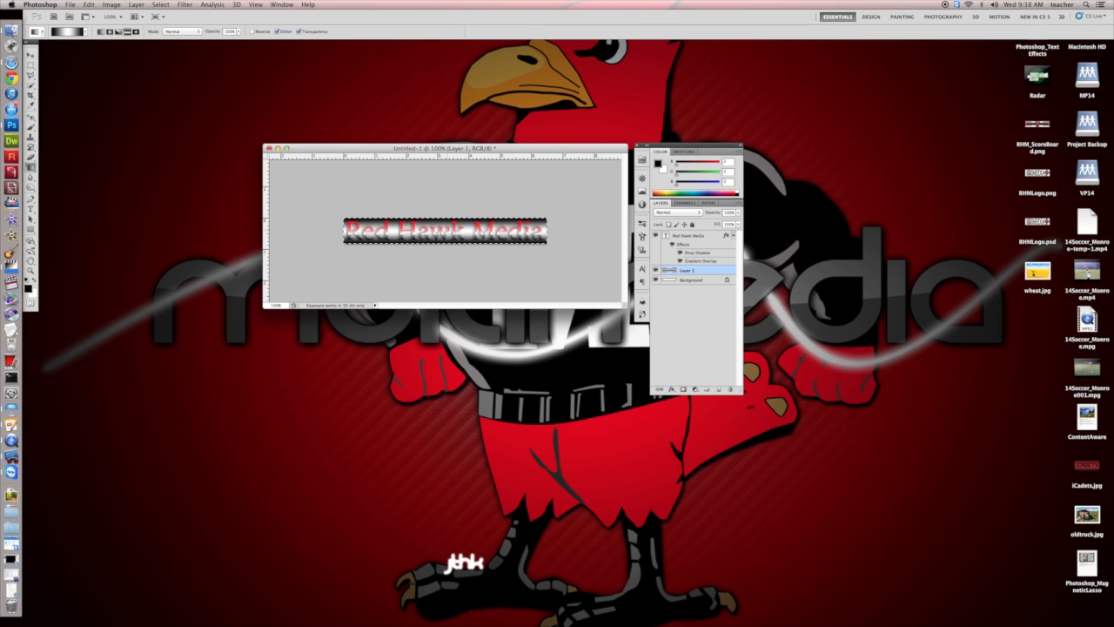
drag(428, 148, 436, 146)
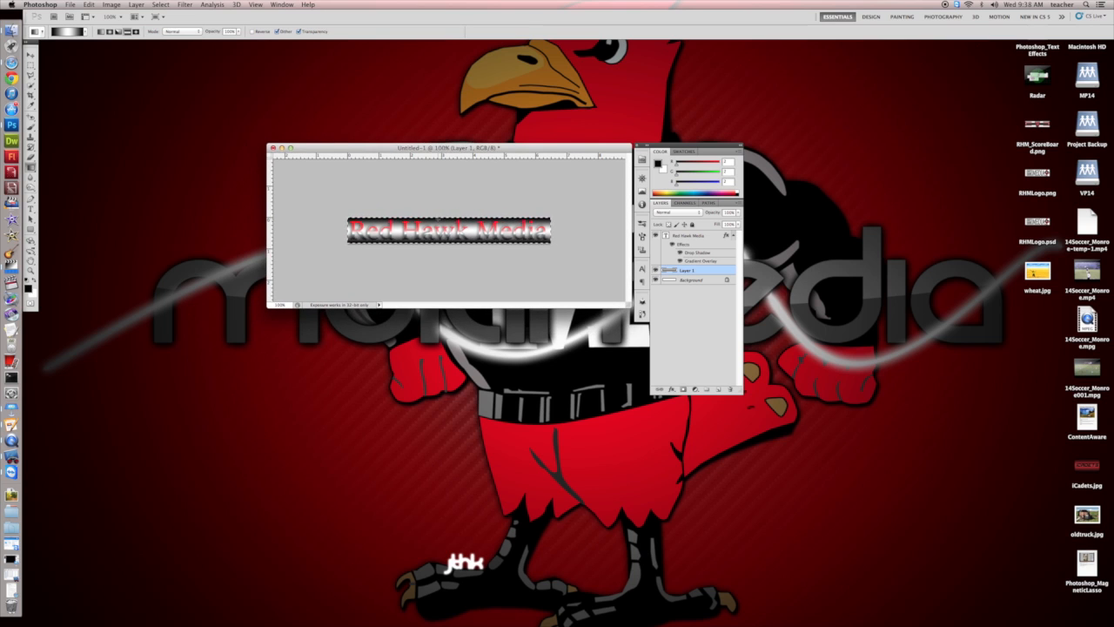